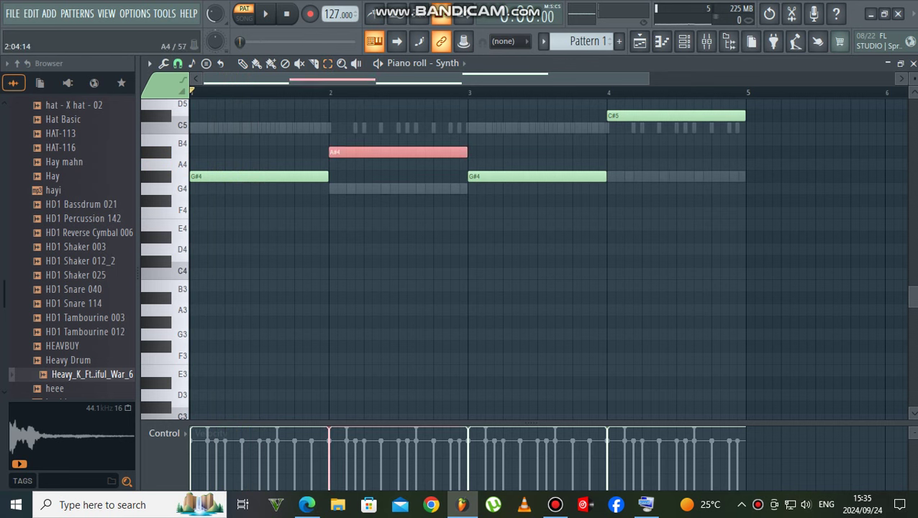
- Transpose the selected bar 2 note down one octave to A#3 and audition the pattern
{"action": "key", "text": "ctrl+Down"}
{"action": "key", "text": "space"}
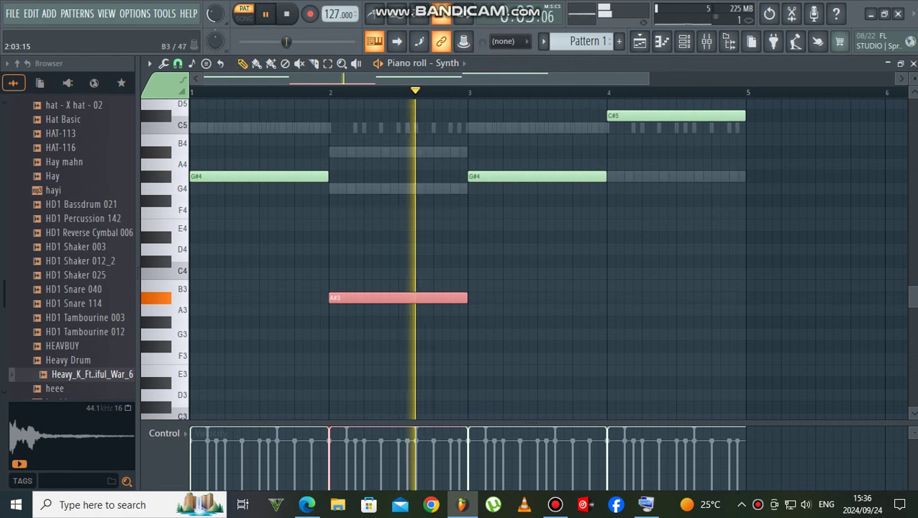
{"action": "key", "text": "space"}
- Place a one-bar E4 trial note in bar 2 and replace it with a one-bar D#4 note
{"action": "left_click", "coordinate": [259, 176]}
{"action": "left_click", "coordinate": [336, 225]}
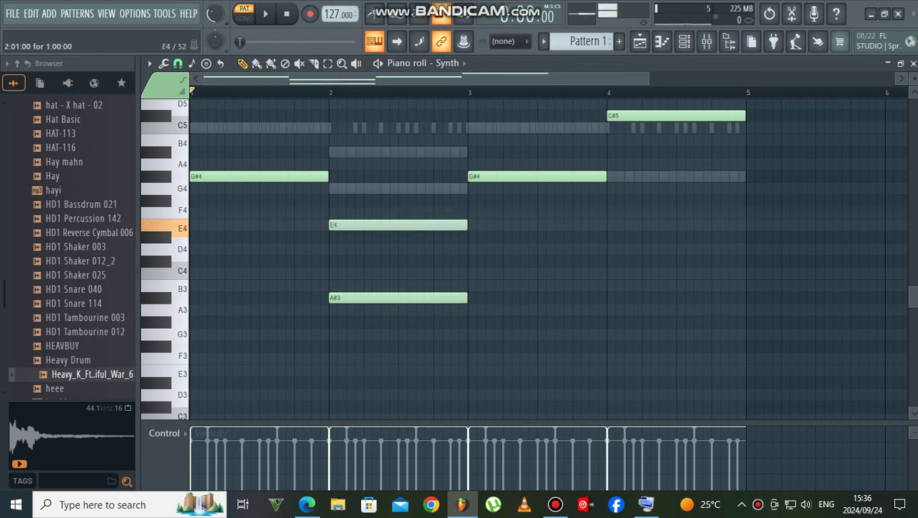
{"action": "left_click", "coordinate": [336, 213]}
{"action": "right_click", "coordinate": [333, 212]}
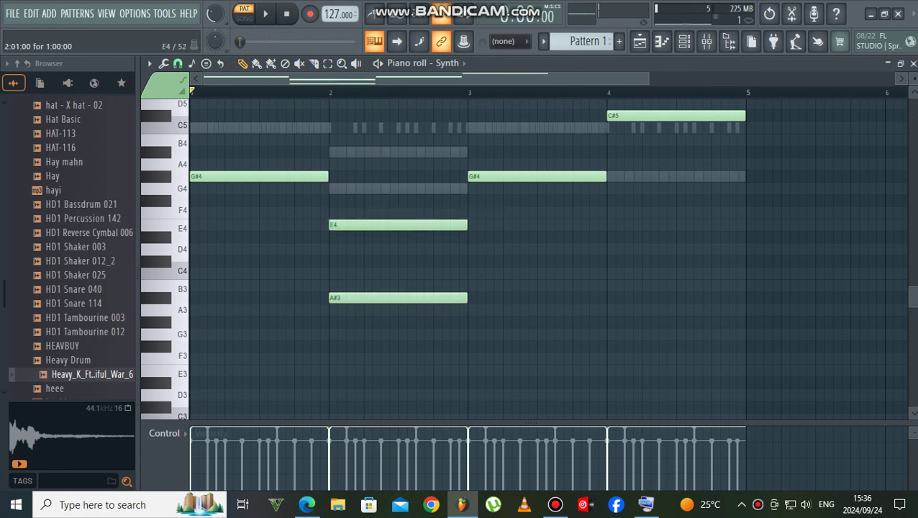
{"action": "left_click", "coordinate": [340, 238]}
{"action": "right_click", "coordinate": [372, 225]}
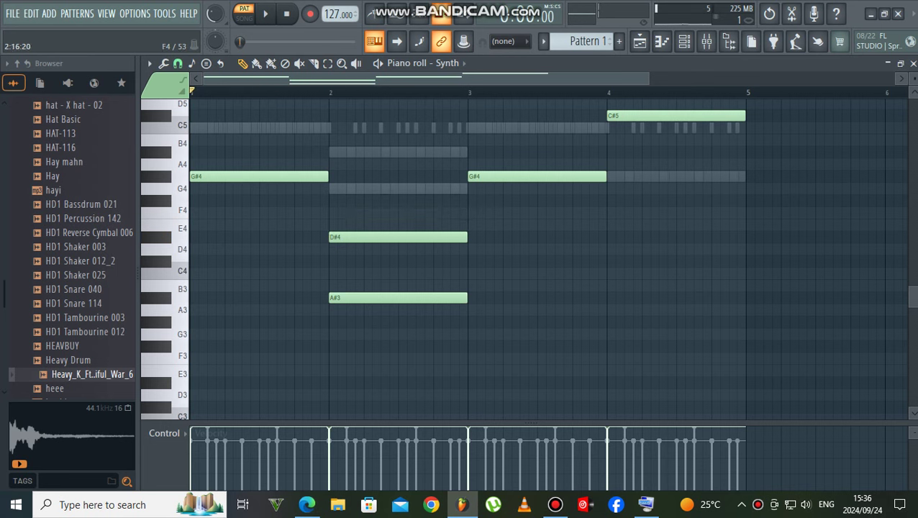
- Place F4 in bar 3 and D4 in bar 4, deleting the A#3 in bar 2 and the G#4 in bar 3
{"action": "left_click", "coordinate": [471, 213]}
{"action": "right_click", "coordinate": [452, 297]}
{"action": "left_click", "coordinate": [612, 249]}
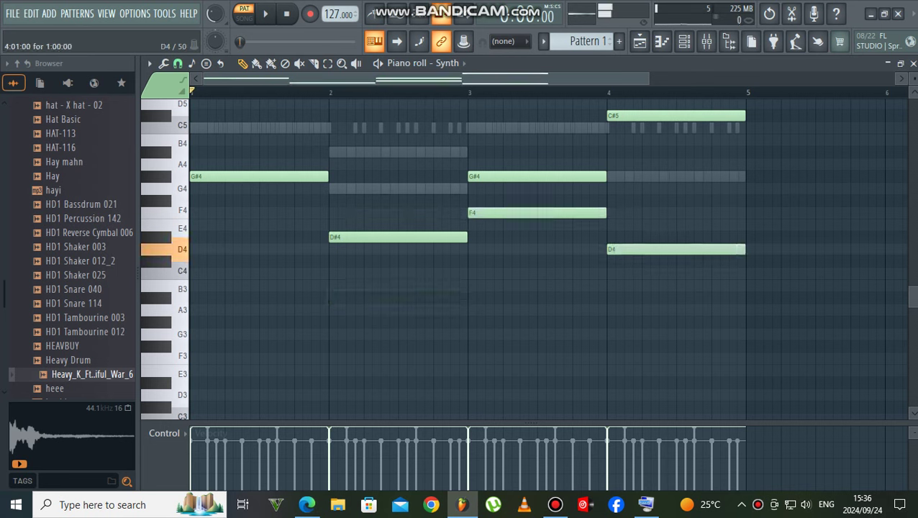
{"action": "right_click", "coordinate": [568, 175]}
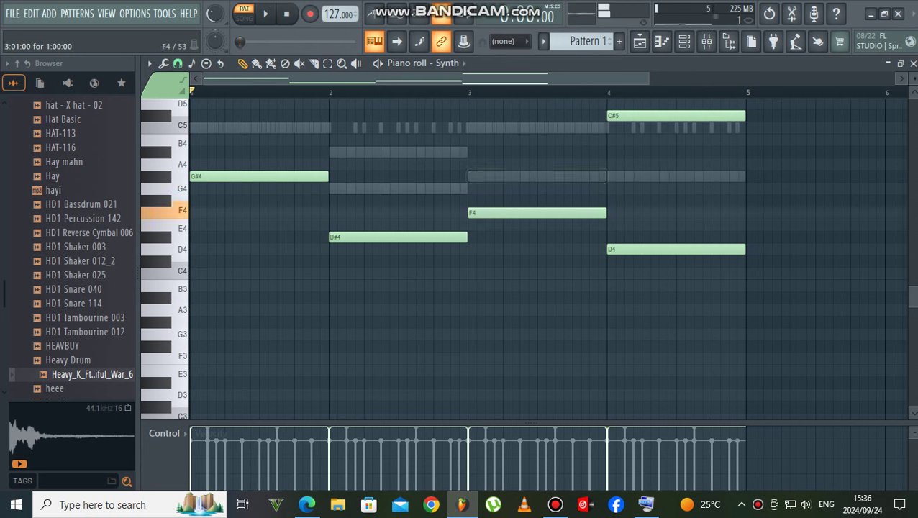
- Try B3, C4 and C#4 in bar 4, keep only the C#4 note there, and start playback
{"action": "left_click", "coordinate": [611, 286]}
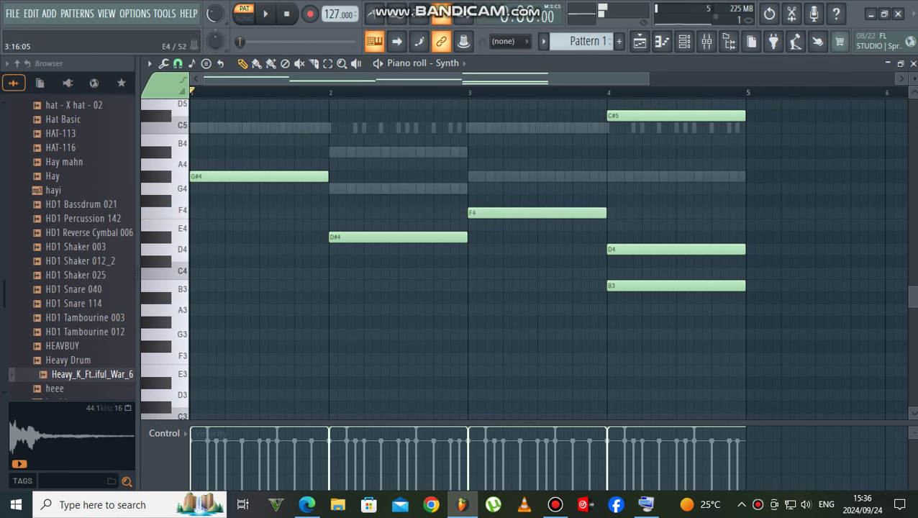
{"action": "left_click", "coordinate": [611, 274]}
{"action": "left_click", "coordinate": [611, 261]}
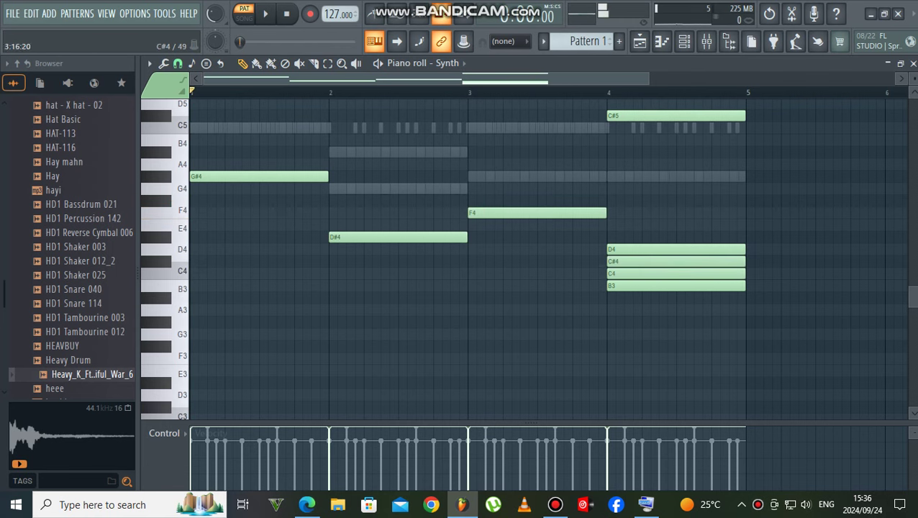
{"action": "right_click", "coordinate": [611, 273]}
{"action": "right_click", "coordinate": [611, 285]}
{"action": "key", "text": "space"}
{"action": "right_click", "coordinate": [620, 249]}
{"action": "right_click", "coordinate": [647, 115]}
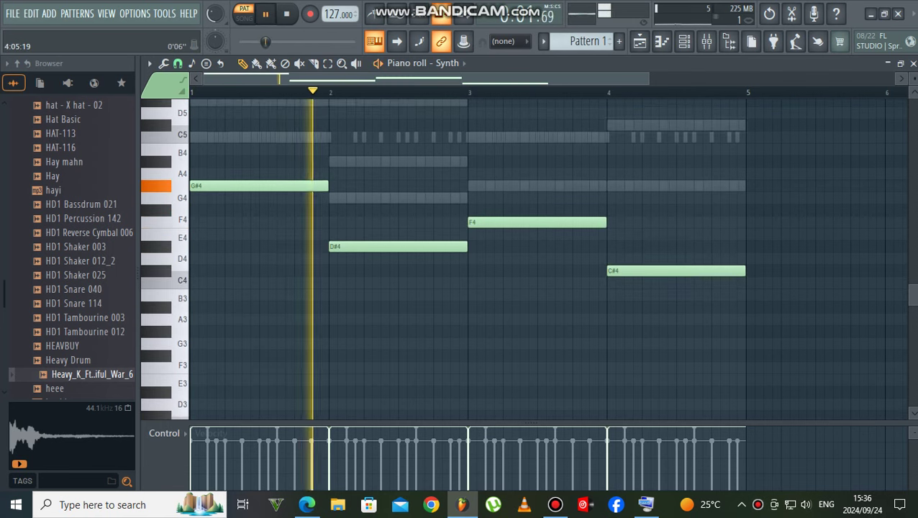
- Transpose the whole four-note Synth bassline down two octaves so it starts on G#2
{"action": "key", "text": "ctrl+Down"}
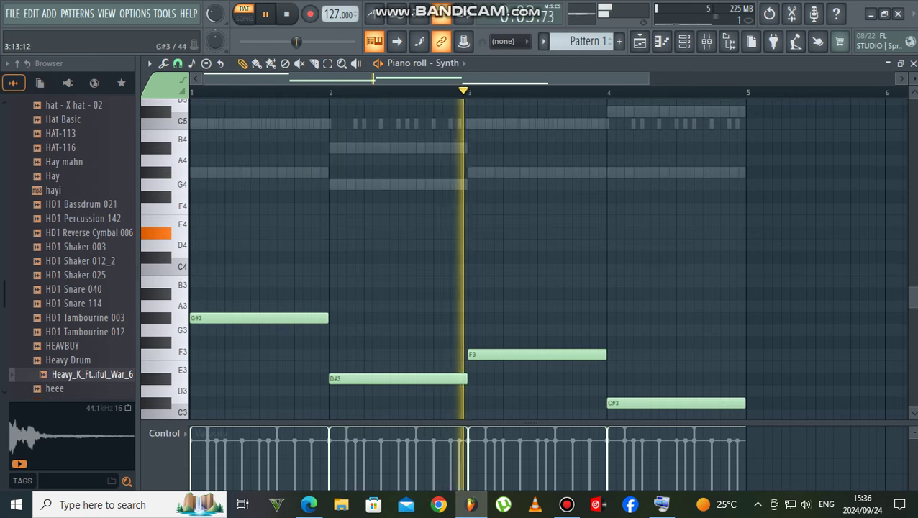
{"action": "scroll", "coordinate": [504, 259], "scroll_direction": "down", "scroll_amount": 2}
{"action": "left_click", "coordinate": [566, 504]}
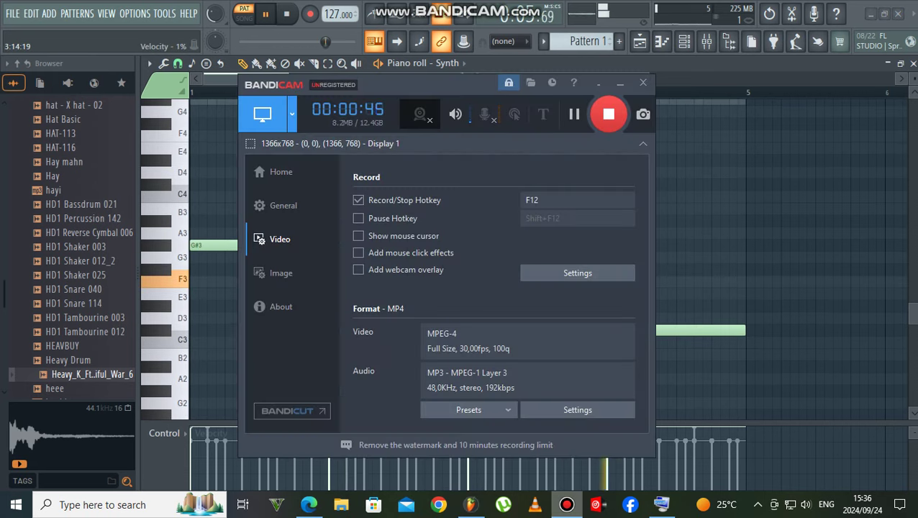
{"action": "left_click", "coordinate": [620, 84]}
{"action": "key", "text": "ctrl+Down"}
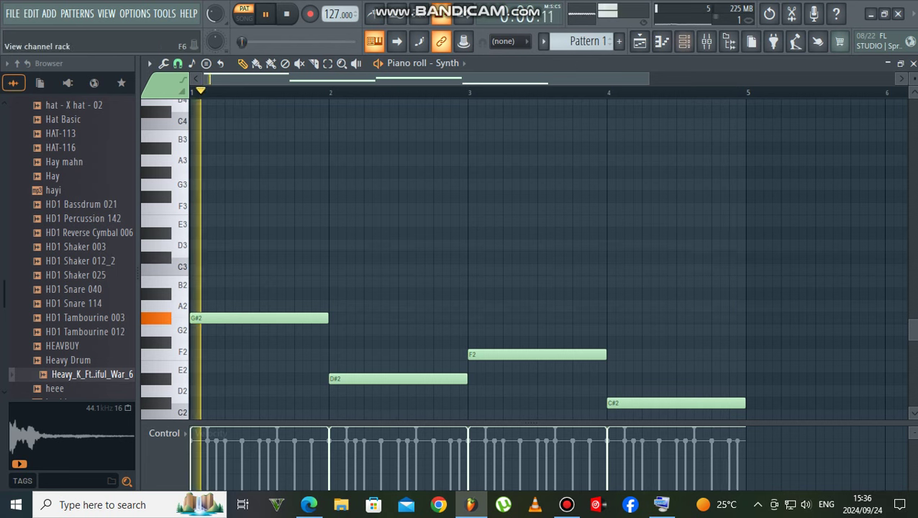
- Mute the Purity channel in the channel rack and set the main volume to 100%
{"action": "left_click", "coordinate": [684, 42]}
{"action": "left_click", "coordinate": [218, 328]}
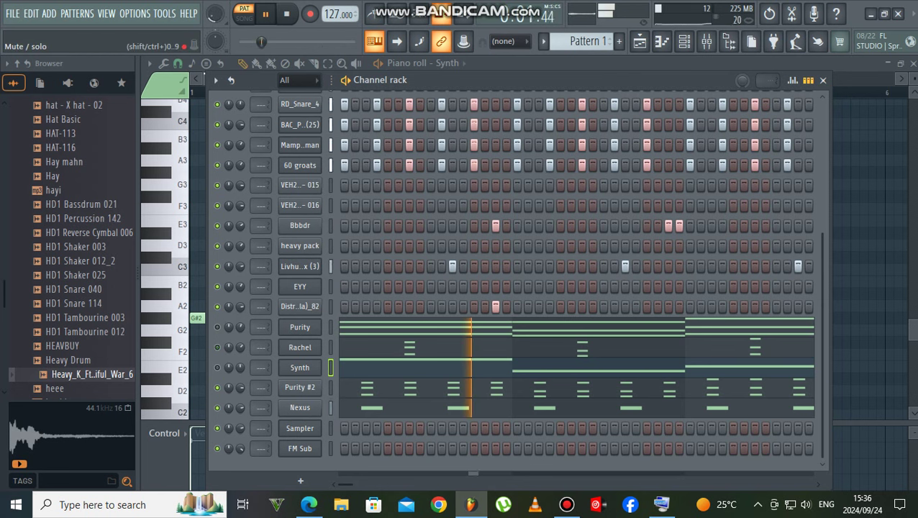
{"action": "right_click", "coordinate": [215, 14]}
{"action": "left_click", "coordinate": [233, 22]}
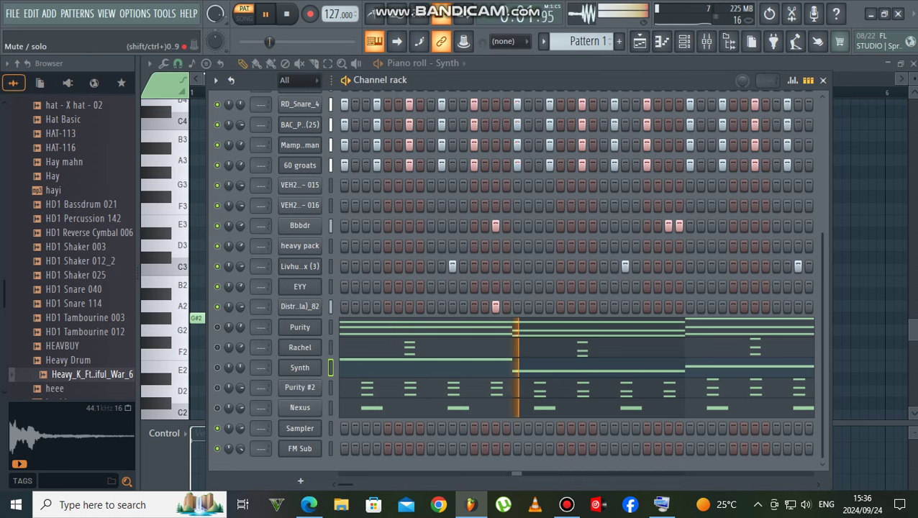
- Add a new channel with the Orchestral plugin to the channel rack
{"action": "scroll", "coordinate": [575, 287], "scroll_direction": "up", "scroll_amount": 3}
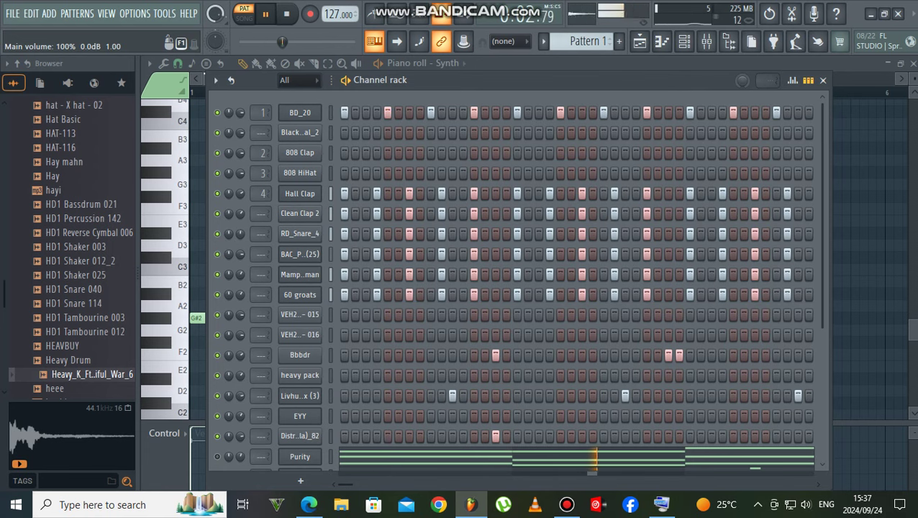
{"action": "scroll", "coordinate": [230, 287], "scroll_direction": "down", "scroll_amount": 3}
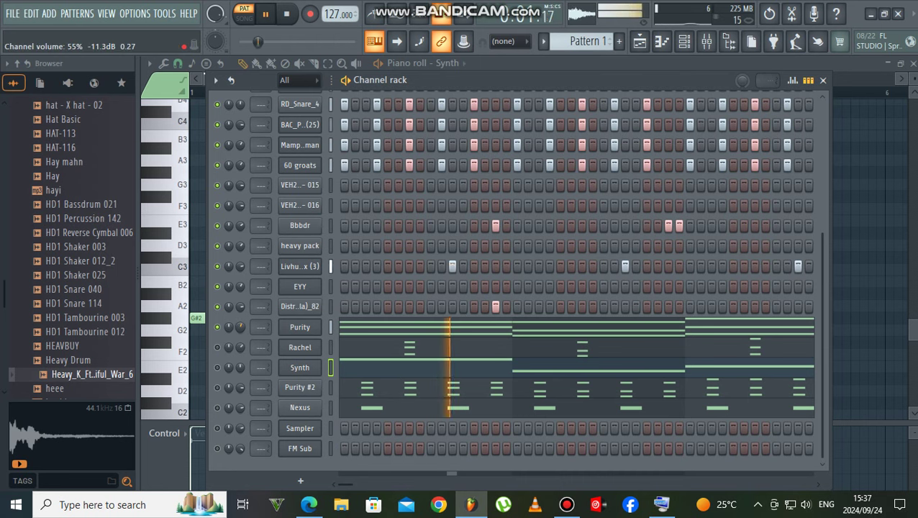
{"action": "left_click", "coordinate": [301, 480]}
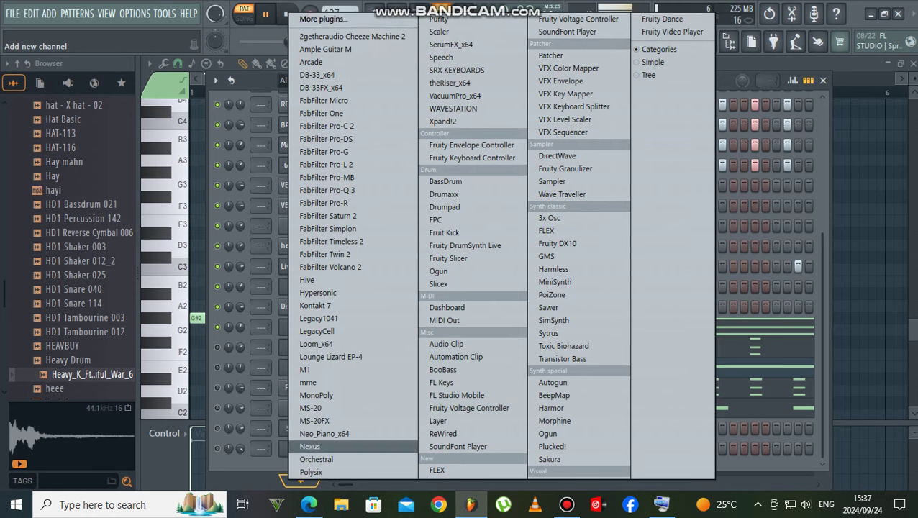
{"action": "left_click", "coordinate": [316, 459]}
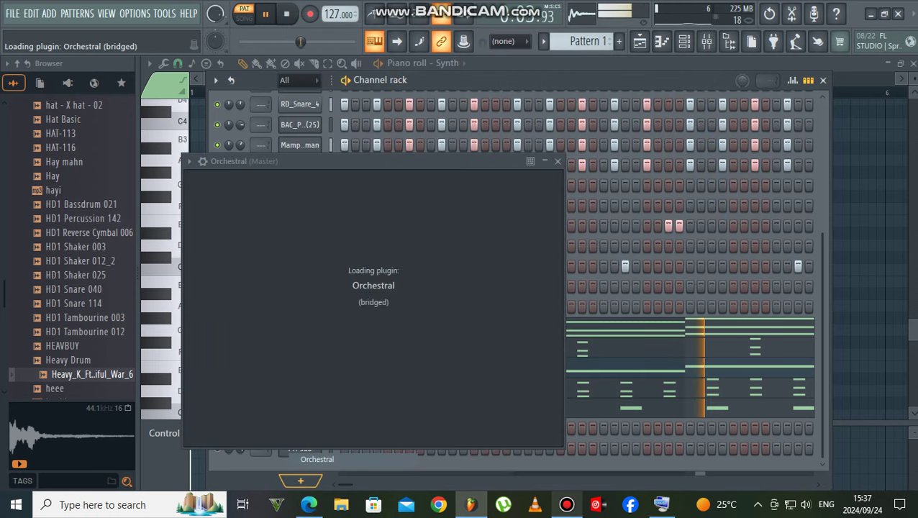
{"action": "left_click", "coordinate": [566, 504]}
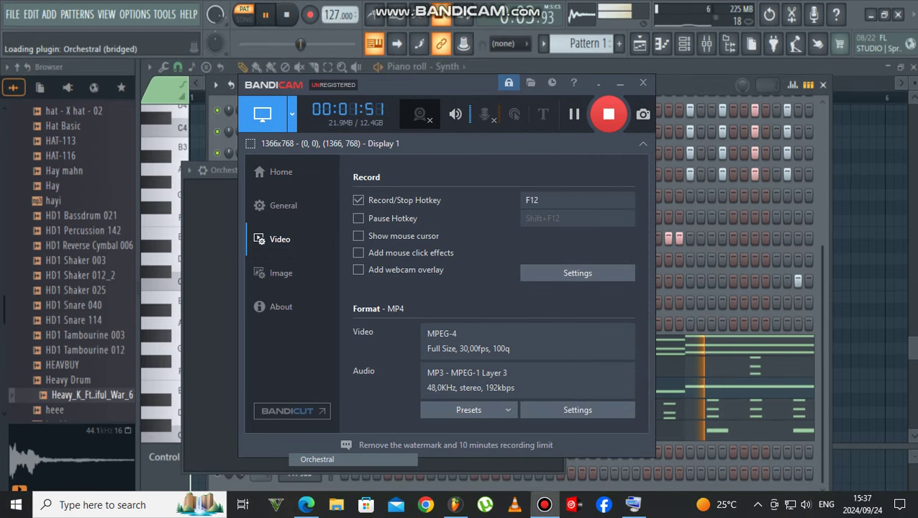
{"action": "left_click", "coordinate": [701, 80]}
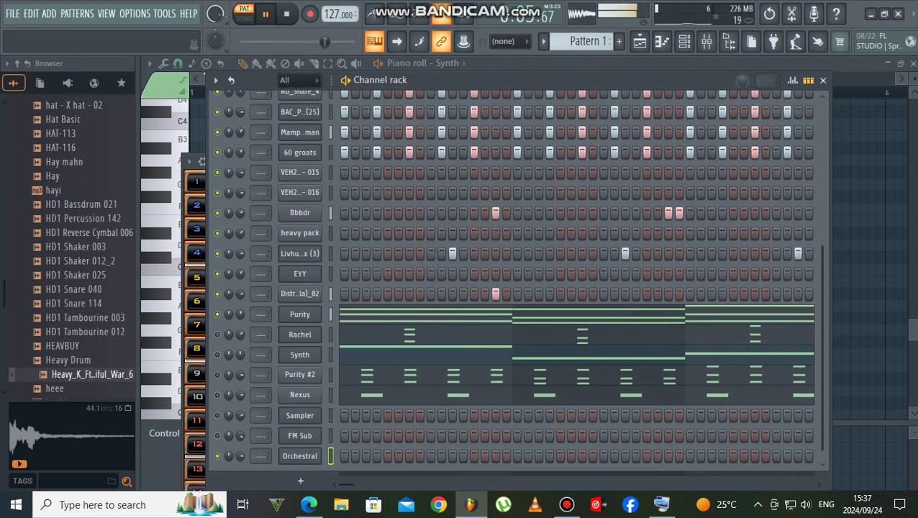
- Set part 1 of the Orchestral instrument to the P-0 030 Slow Strings patch from the full strings section
{"action": "left_click", "coordinate": [299, 455]}
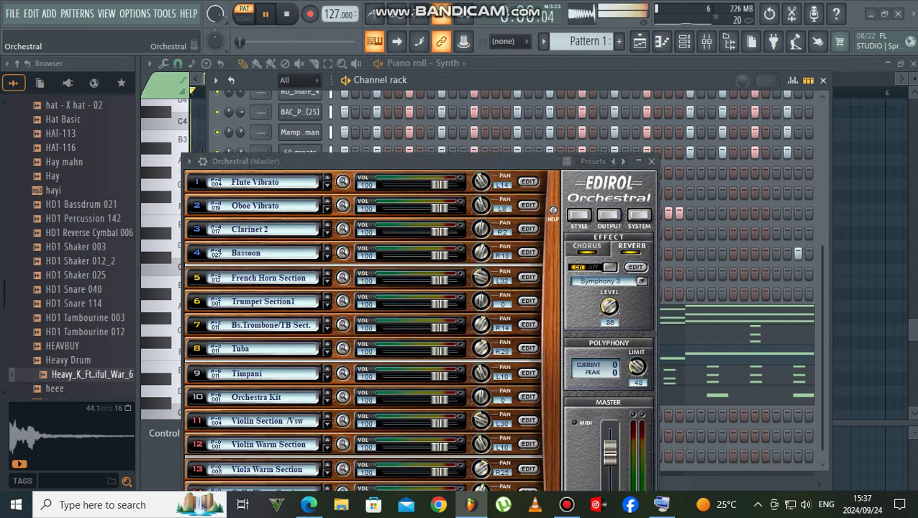
{"action": "left_click", "coordinate": [265, 186]}
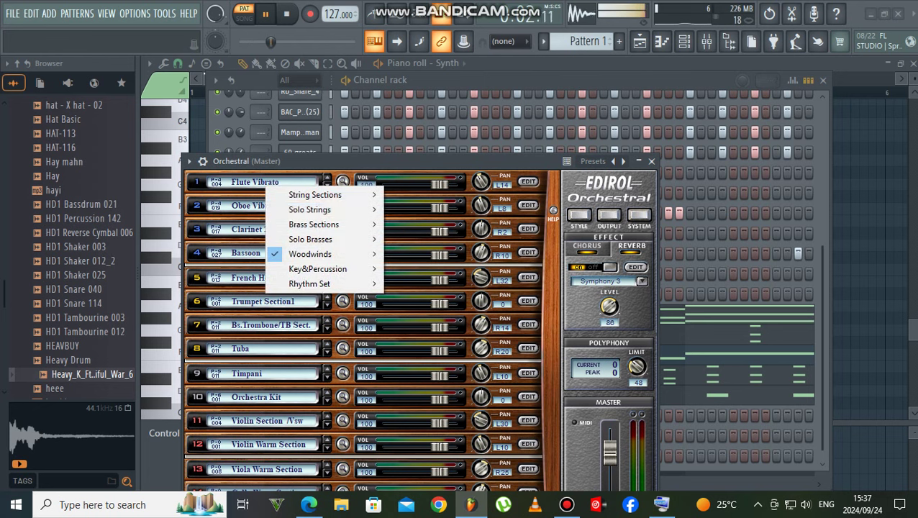
{"action": "mouse_move", "coordinate": [320, 195]}
{"action": "mouse_move", "coordinate": [428, 210]}
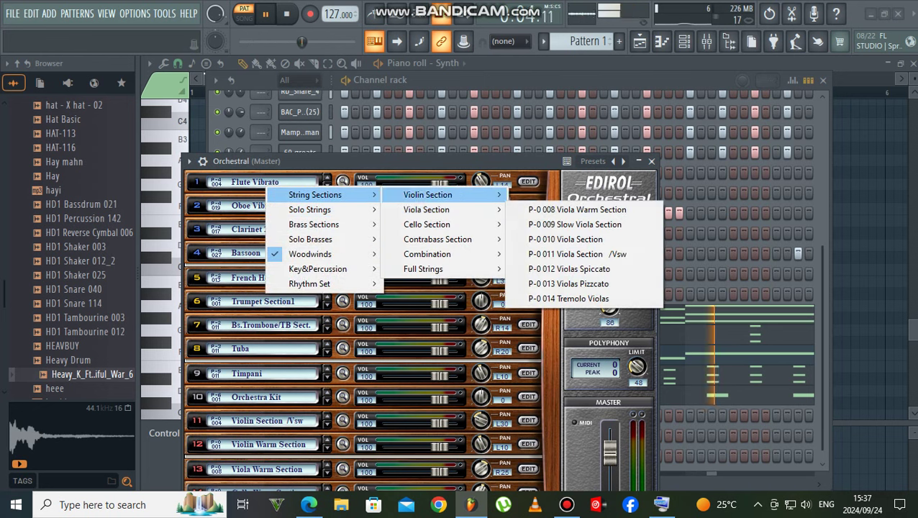
{"action": "mouse_move", "coordinate": [431, 269]}
{"action": "left_click", "coordinate": [591, 269]}
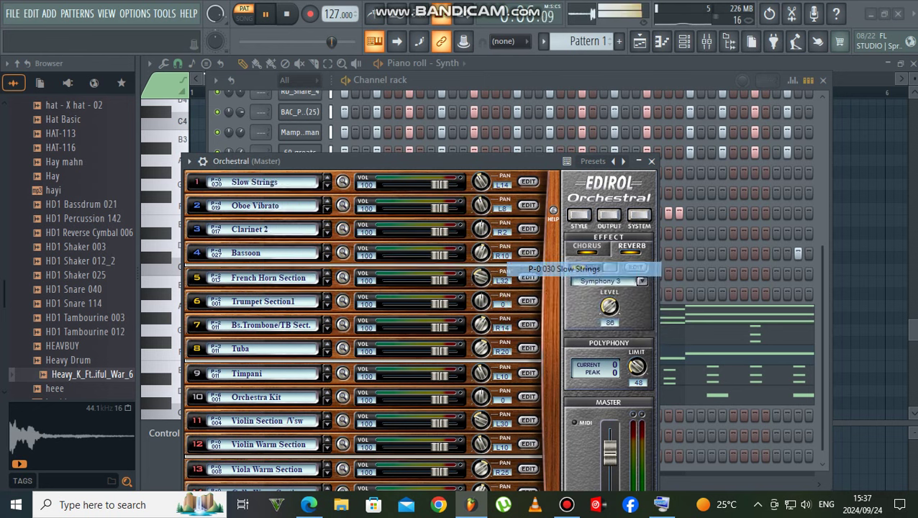
{"action": "left_click", "coordinate": [680, 425]}
- Copy the Purity channel's notes and paste them into the Orchestral channel
{"action": "right_click", "coordinate": [300, 315]}
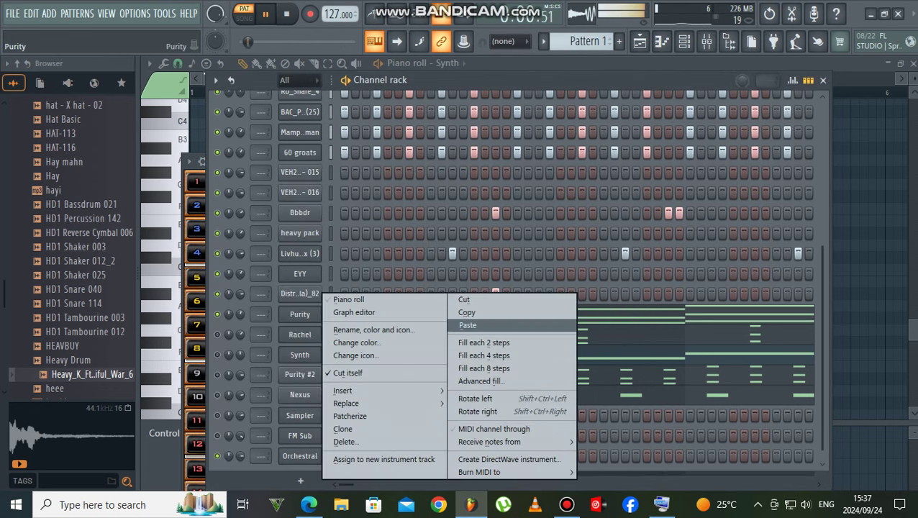
{"action": "left_click", "coordinate": [467, 313]}
{"action": "right_click", "coordinate": [300, 456]}
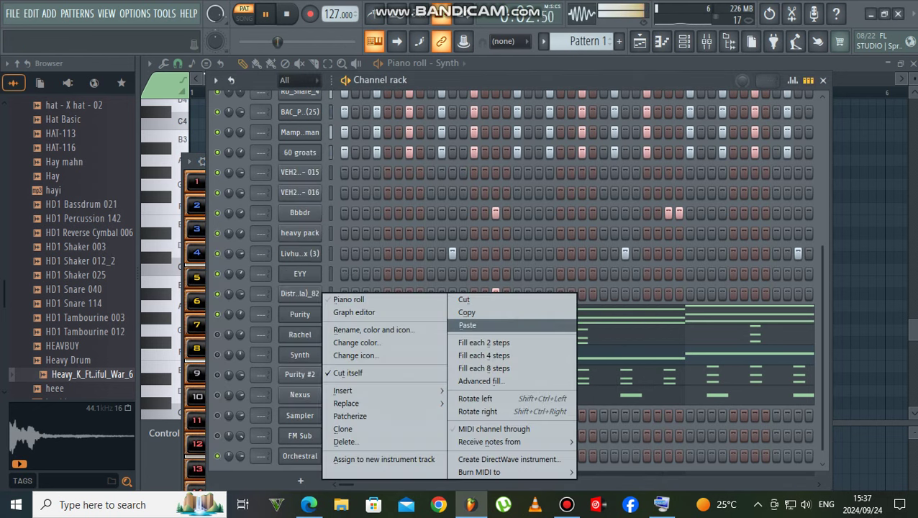
{"action": "left_click", "coordinate": [466, 325]}
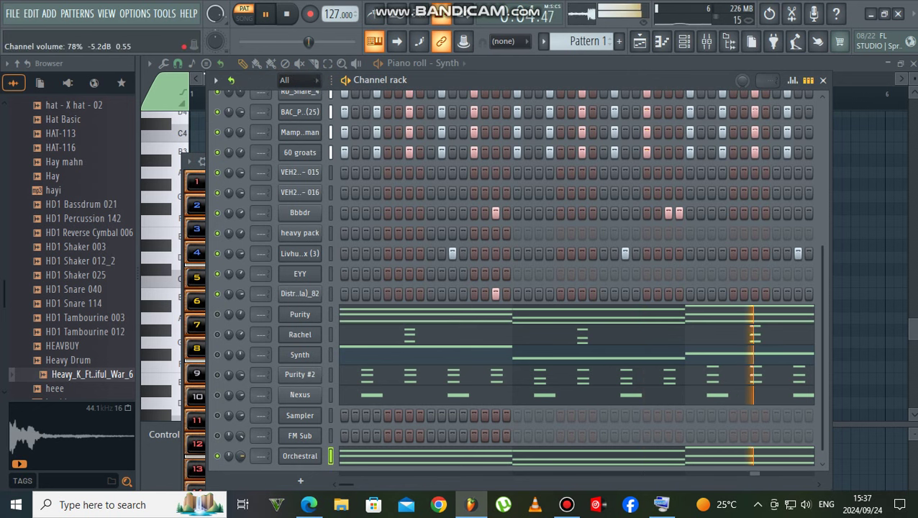
{"action": "left_click", "coordinate": [231, 79]}
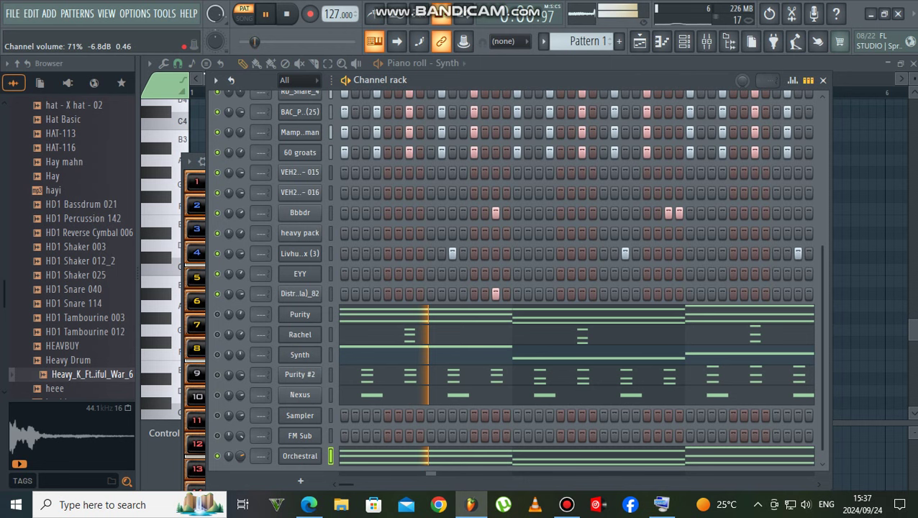
- Change part 1 of the Orchestral instrument to the P-0 031 Full Strings patch
{"action": "left_click", "coordinate": [300, 455]}
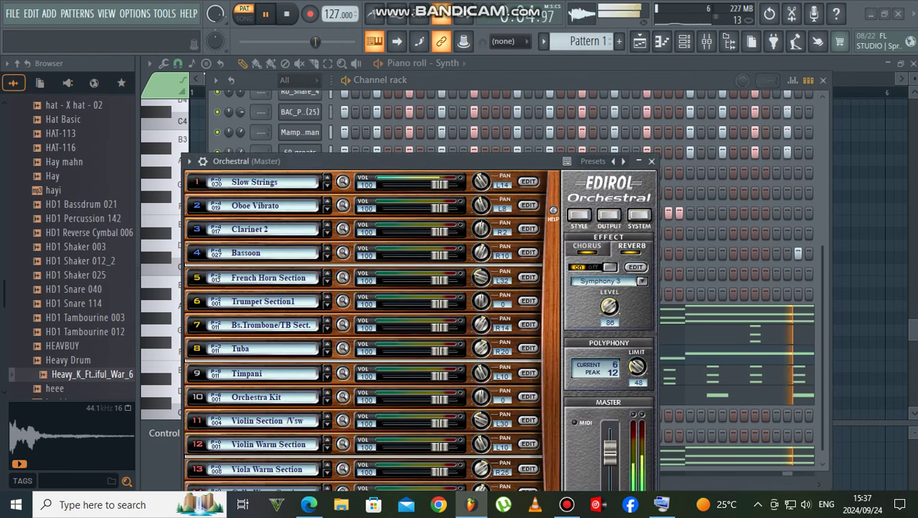
{"action": "left_click", "coordinate": [276, 180]}
{"action": "mouse_move", "coordinate": [325, 187]}
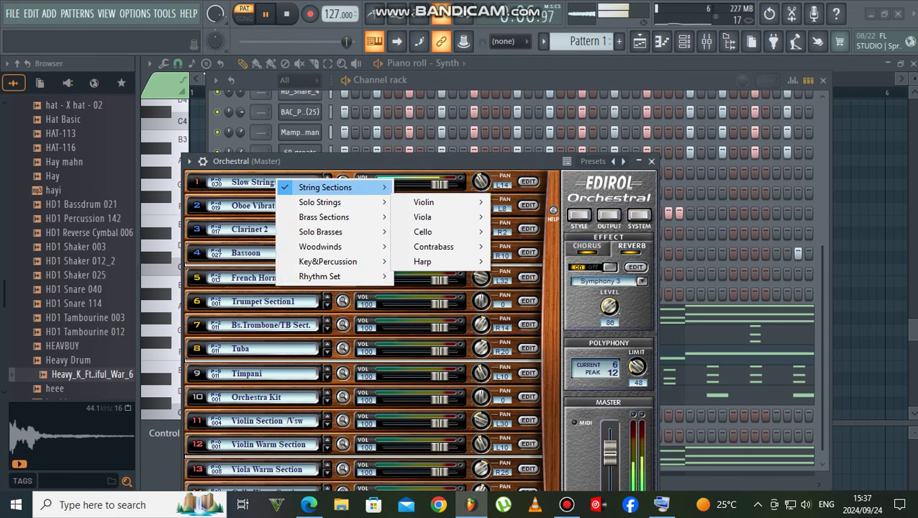
{"action": "mouse_move", "coordinate": [433, 261]}
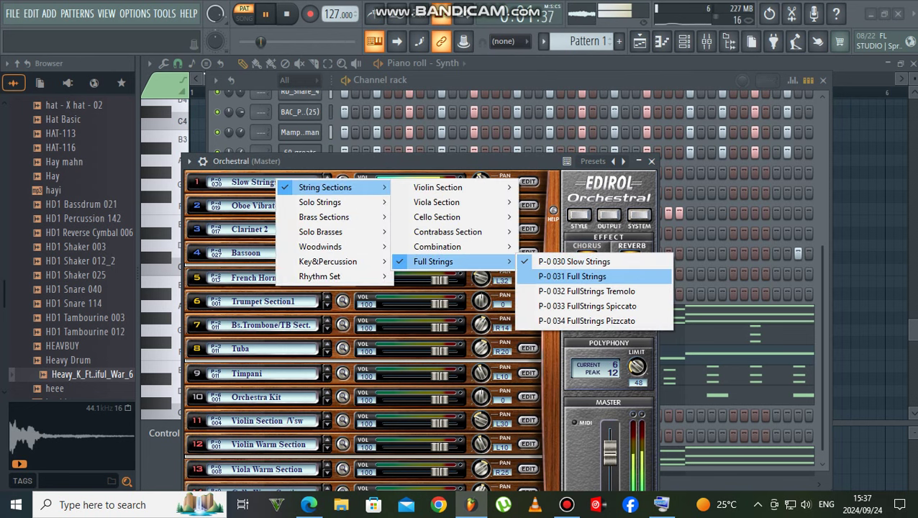
{"action": "left_click", "coordinate": [584, 277]}
{"action": "left_click", "coordinate": [480, 80]}
- Lower the Orchestral channel's volume and review its pasted chords in the piano roll
{"action": "left_click_drag", "start_coordinate": [241, 456], "coordinate": [242, 470]}
{"action": "left_click", "coordinate": [368, 456]}
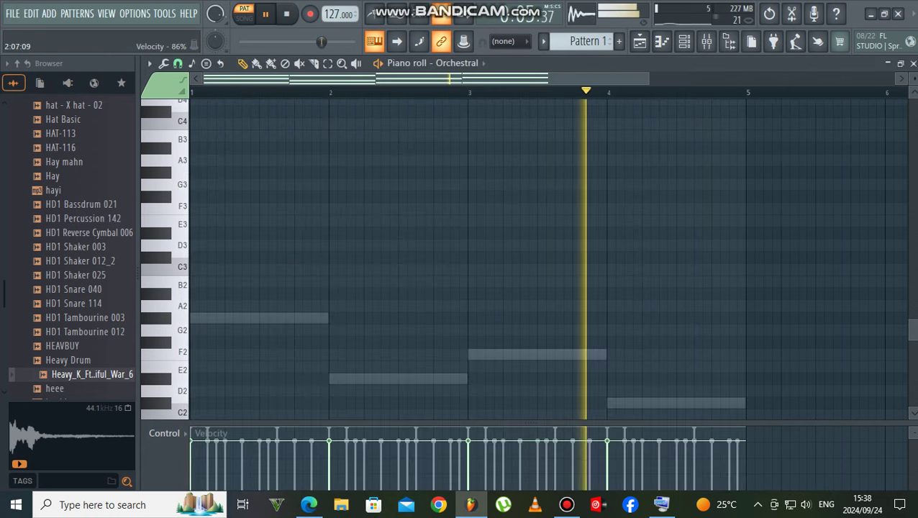
{"action": "scroll", "coordinate": [383, 436], "scroll_direction": "up", "scroll_amount": 5}
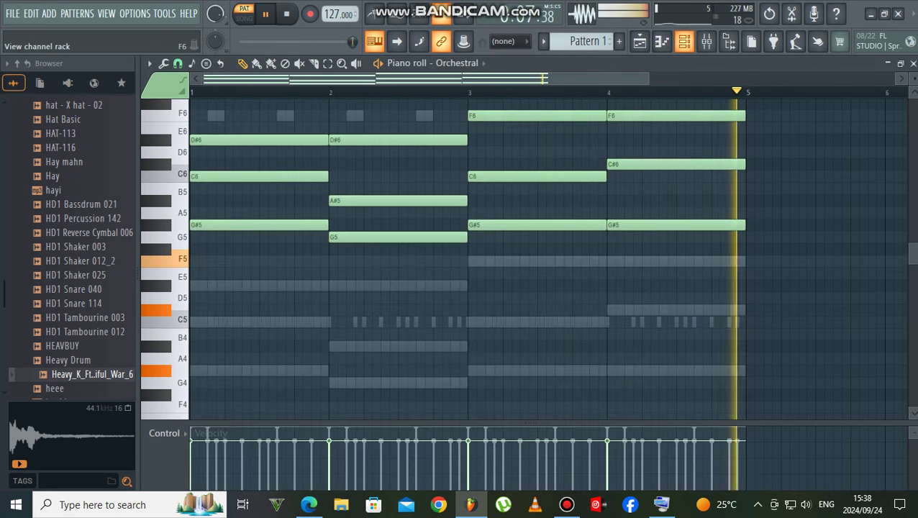
- Return to the channel rack and audition the heee sample from the browser
{"action": "left_click", "coordinate": [684, 41]}
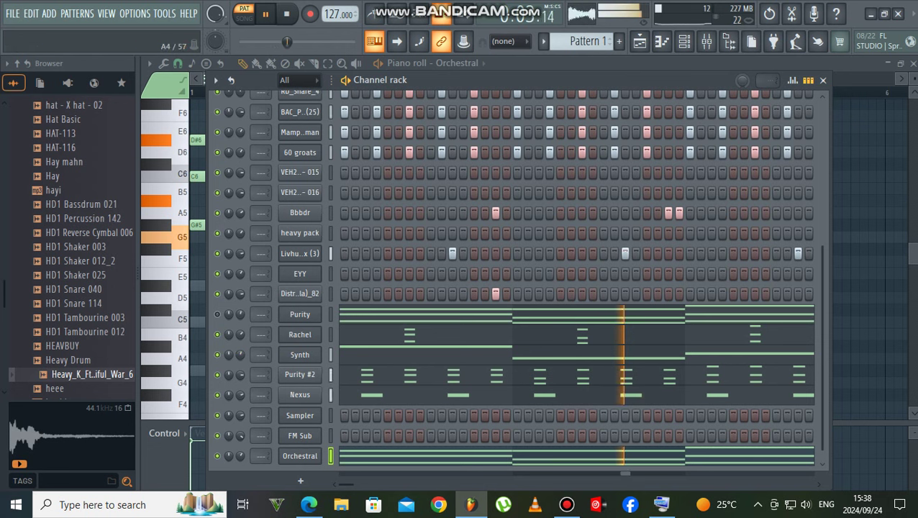
{"action": "left_click", "coordinate": [61, 388]}
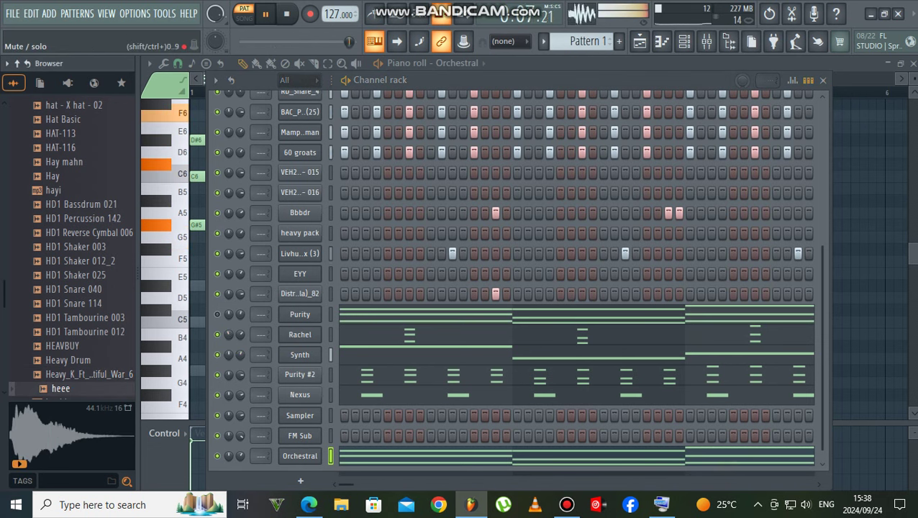
- Mute the melodic channels from Rachel down to Orchestral, and solo the Purity channel
{"action": "left_click", "coordinate": [217, 334]}
{"action": "left_click", "coordinate": [218, 354]}
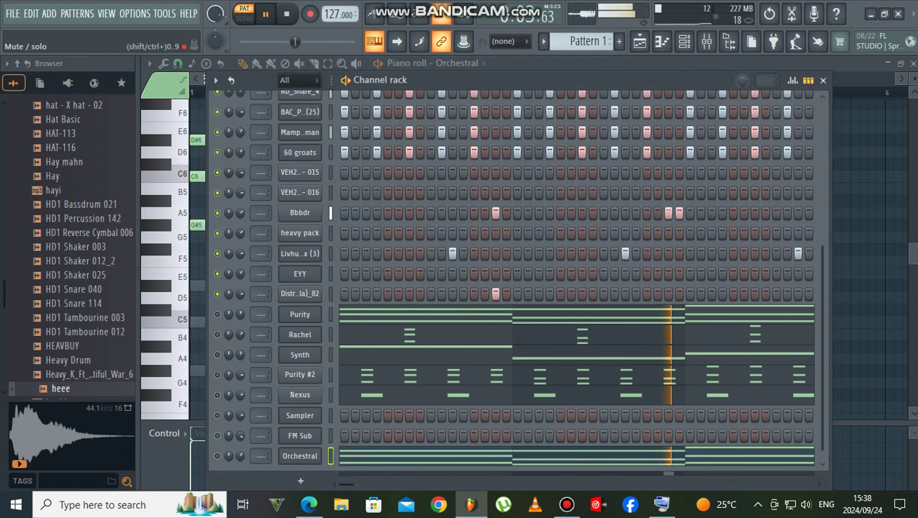
{"action": "left_click", "coordinate": [217, 314]}
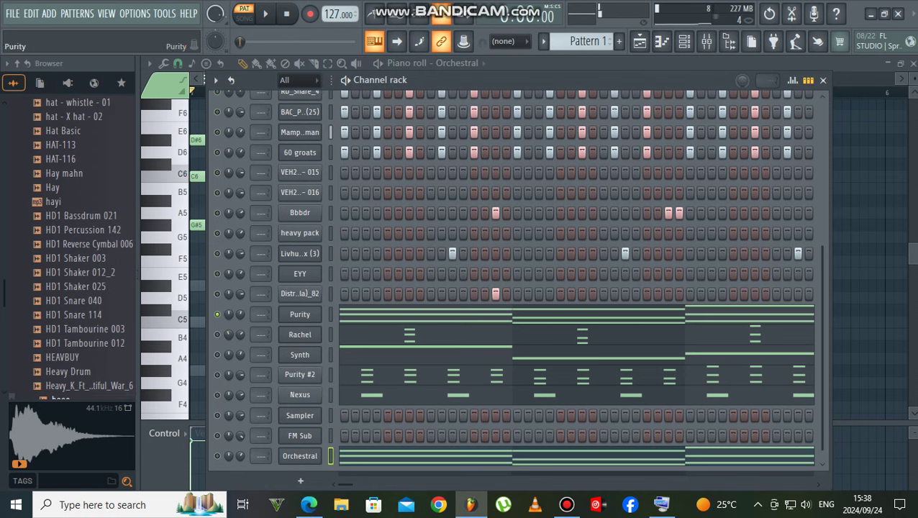
- Play and review the soloed Purity chords in the piano roll while lowering the main volume
{"action": "left_click", "coordinate": [359, 314]}
{"action": "key", "text": "space"}
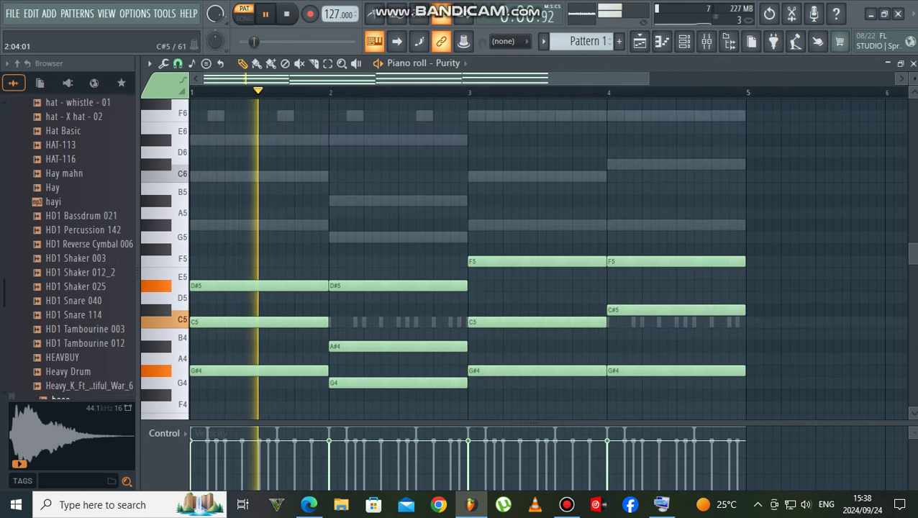
{"action": "scroll", "coordinate": [332, 274], "scroll_direction": "down", "scroll_amount": 1}
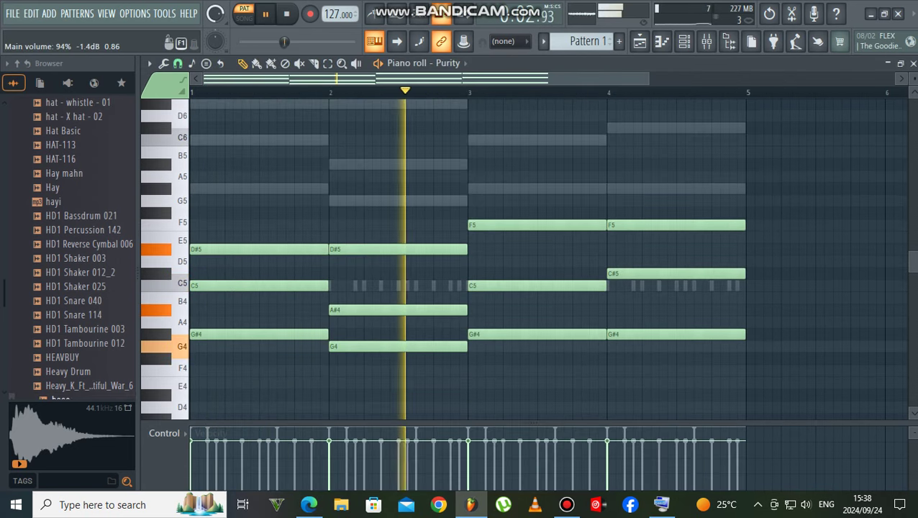
{"action": "left_click_drag", "start_coordinate": [215, 13], "coordinate": [215, 21]}
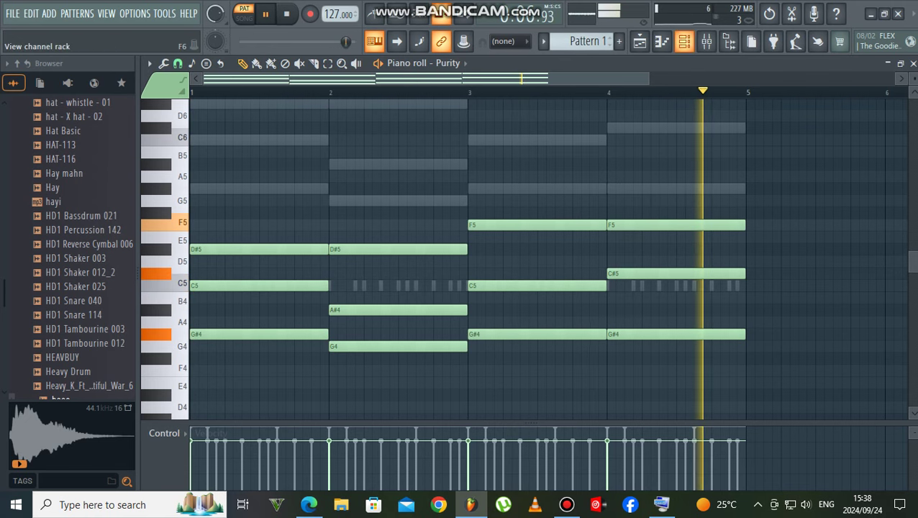
{"action": "left_click", "coordinate": [684, 41]}
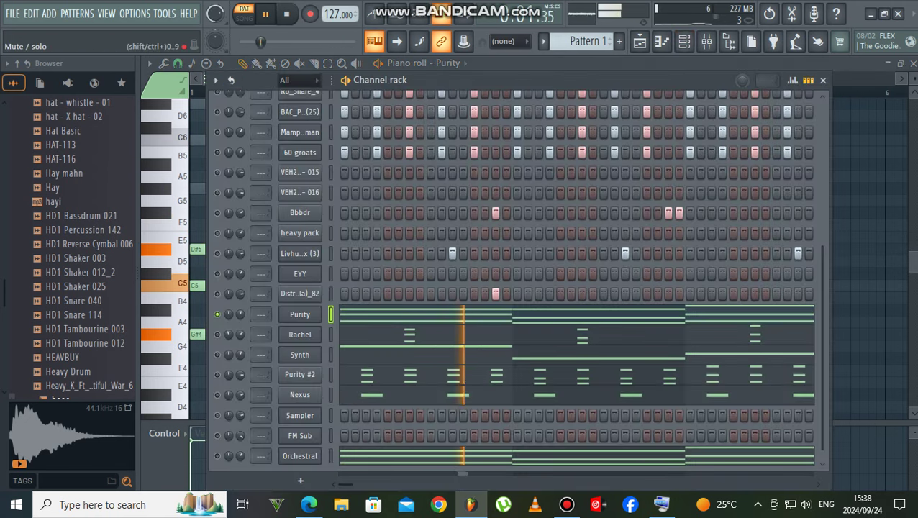
- Solo the Rachel channel, reset its panning, and load the Rachel synthesizer preset in its instrument
{"action": "right_click", "coordinate": [230, 334]}
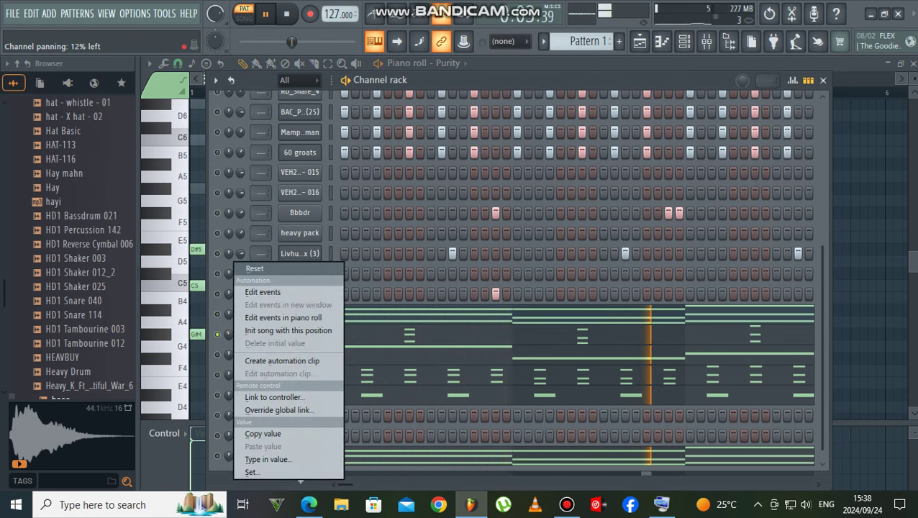
{"action": "left_click", "coordinate": [255, 269]}
{"action": "left_click", "coordinate": [300, 335]}
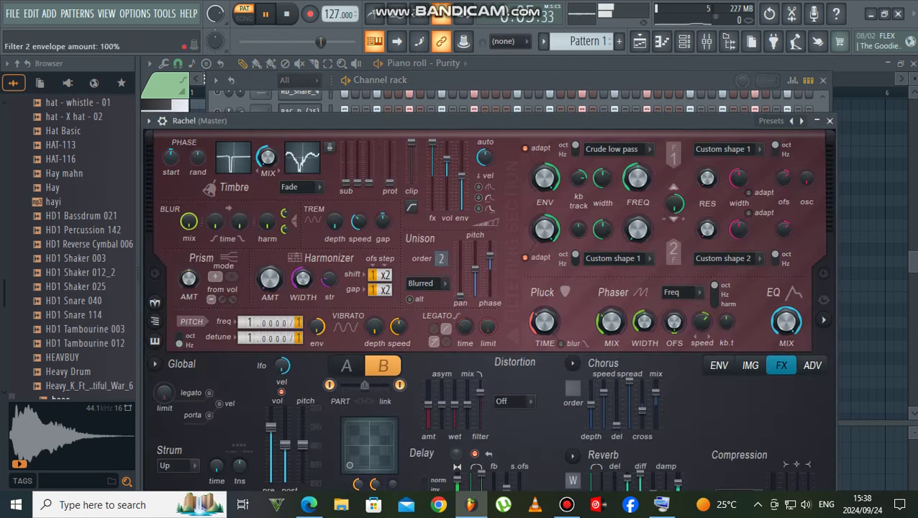
{"action": "left_click", "coordinate": [771, 120]}
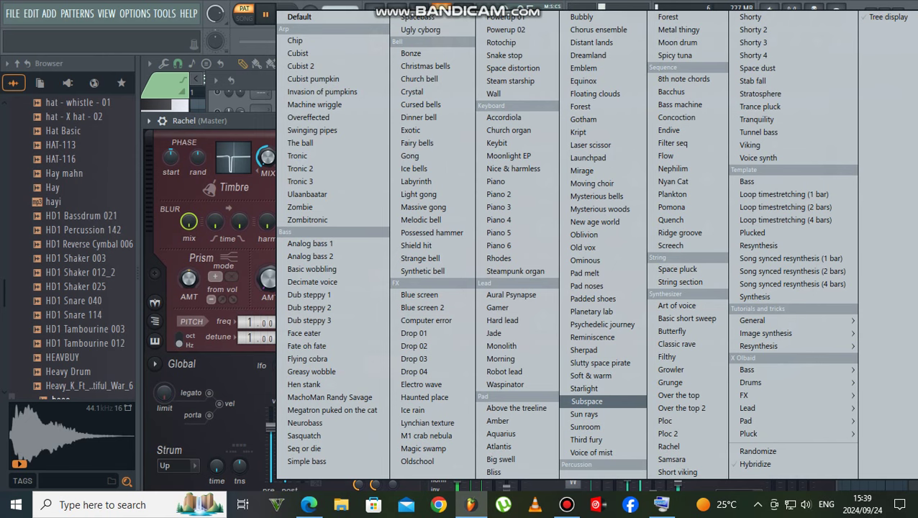
{"action": "left_click", "coordinate": [669, 446]}
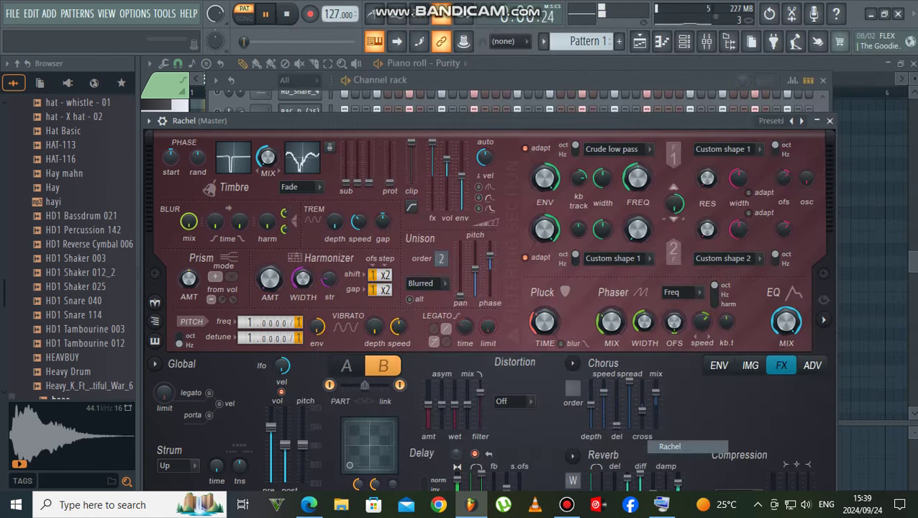
- Review the Rachel channel's short chord stabs in the piano roll and return to the channel rack
{"action": "left_click", "coordinate": [460, 81]}
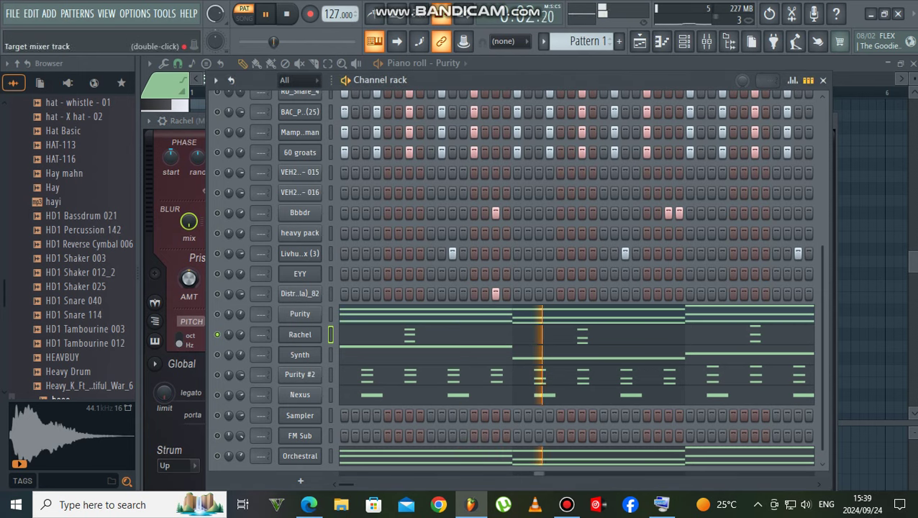
{"action": "left_click", "coordinate": [353, 333]}
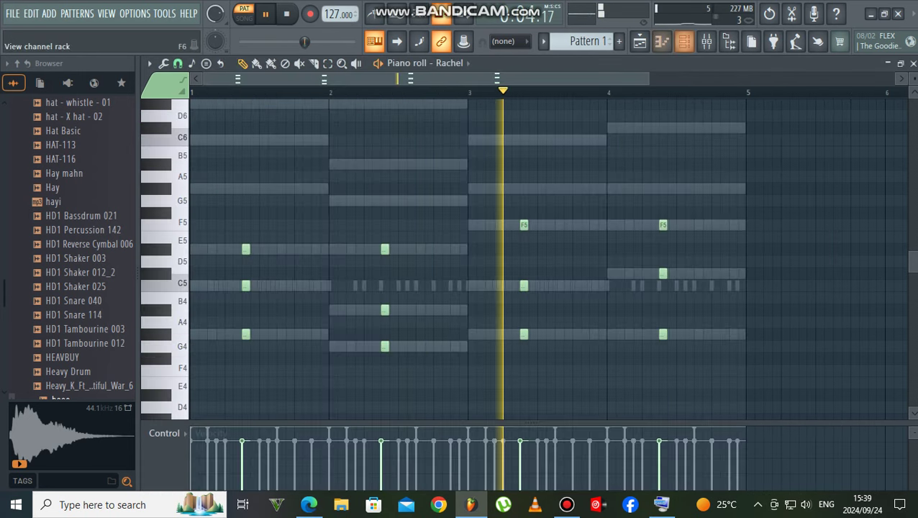
{"action": "left_click", "coordinate": [684, 41]}
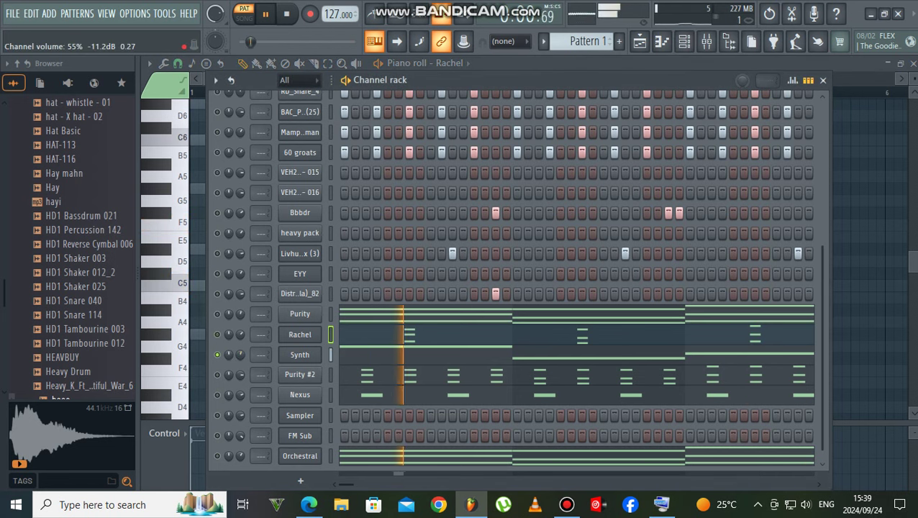
- Scale down the velocities of the Synth channel's notes in the piano roll
{"action": "left_click", "coordinate": [360, 355]}
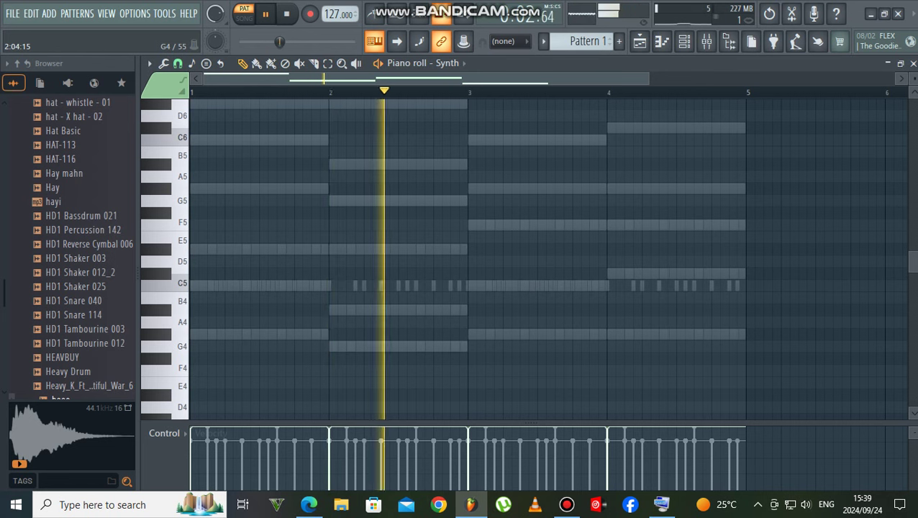
{"action": "key", "text": "alt+x"}
{"action": "left_click_drag", "start_coordinate": [428, 243], "coordinate": [427, 220]}
{"action": "left_click_drag", "start_coordinate": [429, 220], "coordinate": [429, 215]}
{"action": "left_click", "coordinate": [495, 324]}
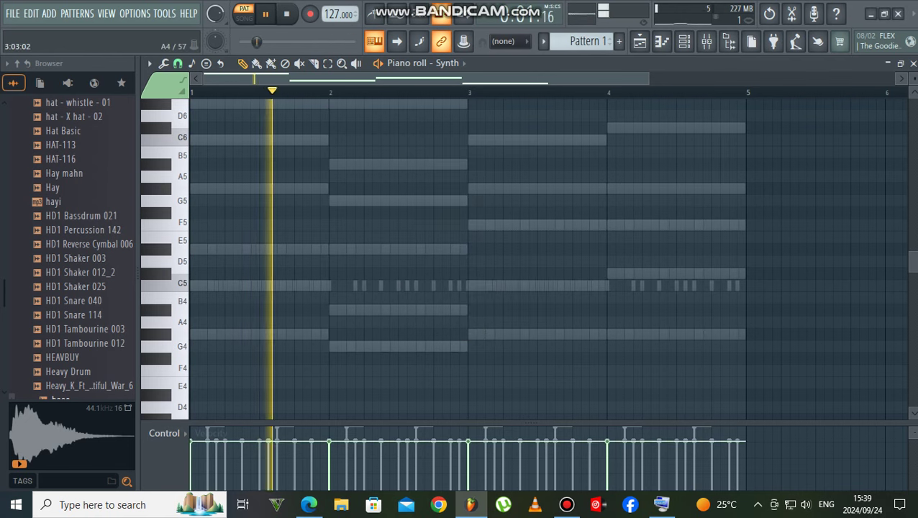
{"action": "left_click", "coordinate": [684, 41]}
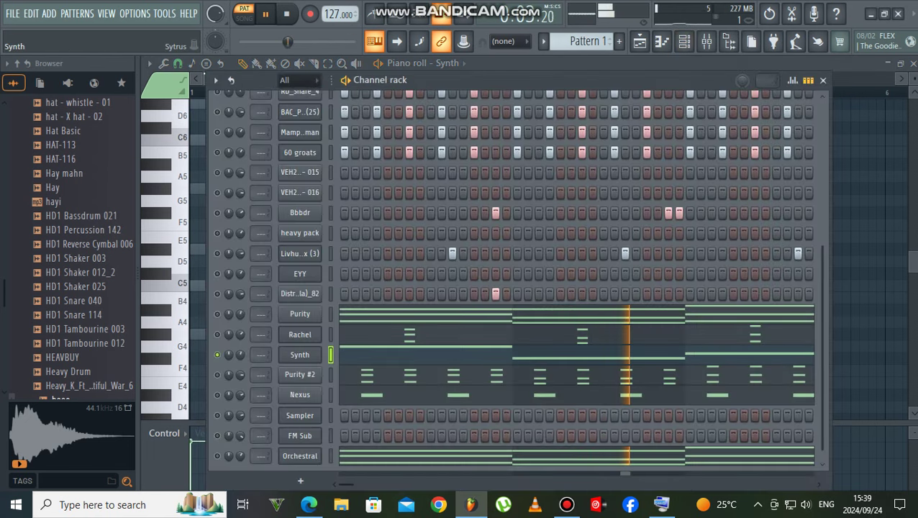
- Load the Synth preset from the Pad category in the Synth channel's Sytrus instrument
{"action": "left_click", "coordinate": [299, 355]}
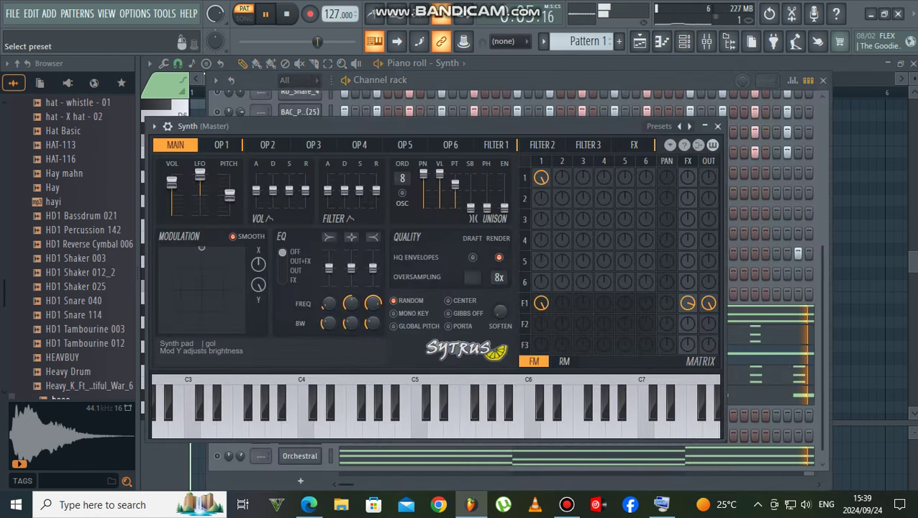
{"action": "left_click", "coordinate": [658, 126]}
{"action": "scroll", "coordinate": [528, 317], "scroll_direction": "down", "scroll_amount": 3}
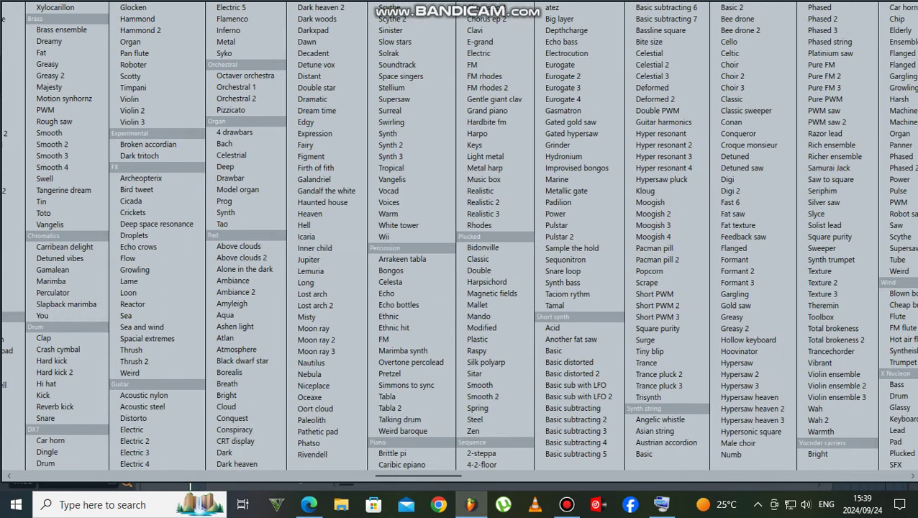
{"action": "scroll", "coordinate": [288, 133], "scroll_direction": "right", "scroll_amount": 1}
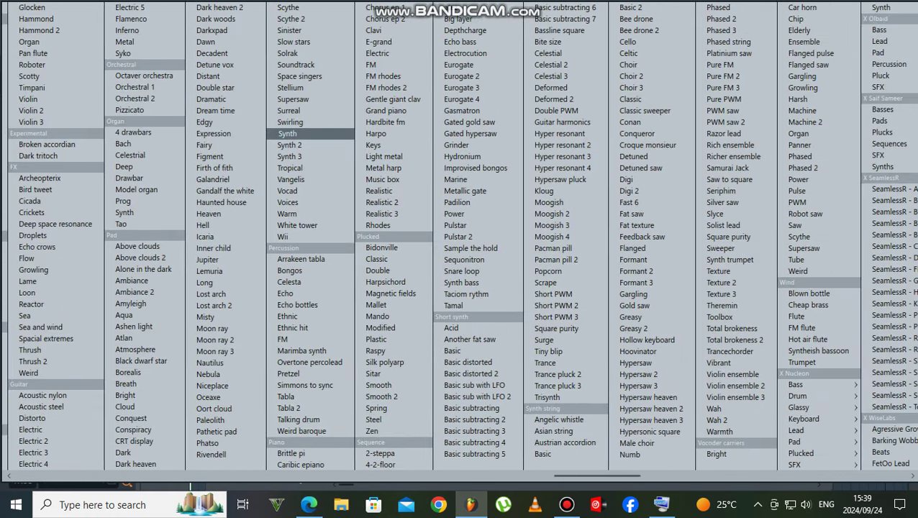
{"action": "left_click", "coordinate": [287, 134]}
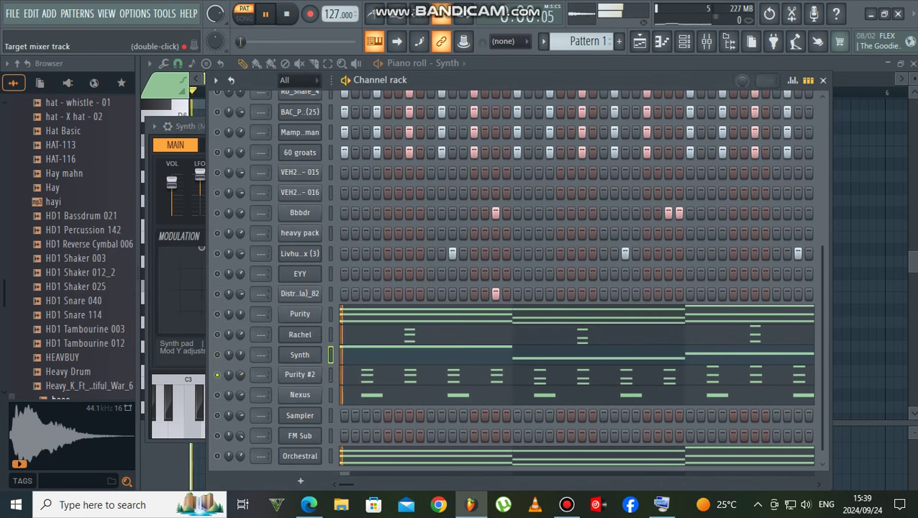
- Reset the main volume and review the soloed Purity #2 channel's patch and piano roll notes
{"action": "right_click", "coordinate": [214, 15]}
{"action": "left_click", "coordinate": [231, 23]}
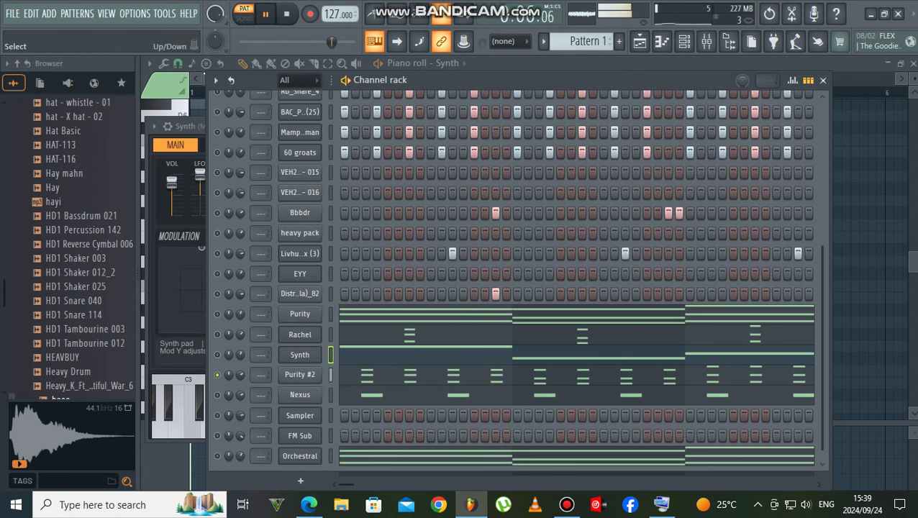
{"action": "left_click", "coordinate": [300, 374]}
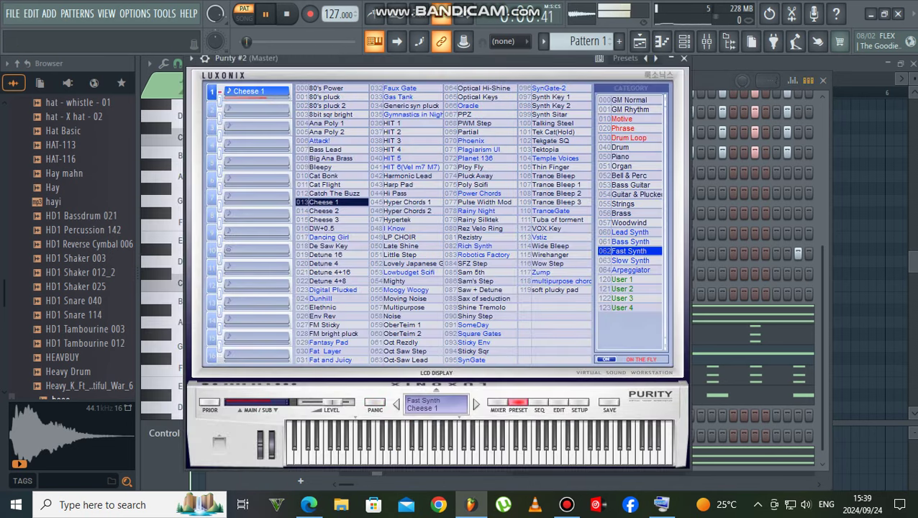
{"action": "left_click", "coordinate": [720, 375]}
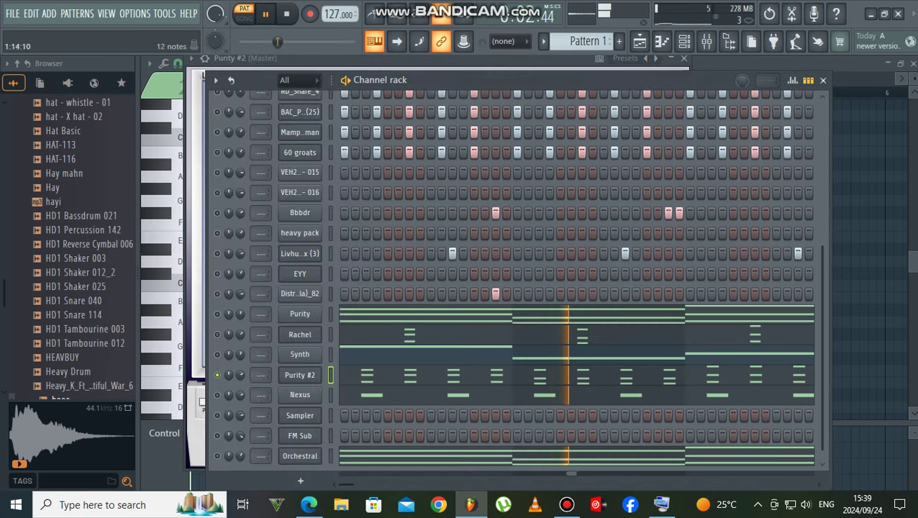
{"action": "left_click", "coordinate": [419, 375]}
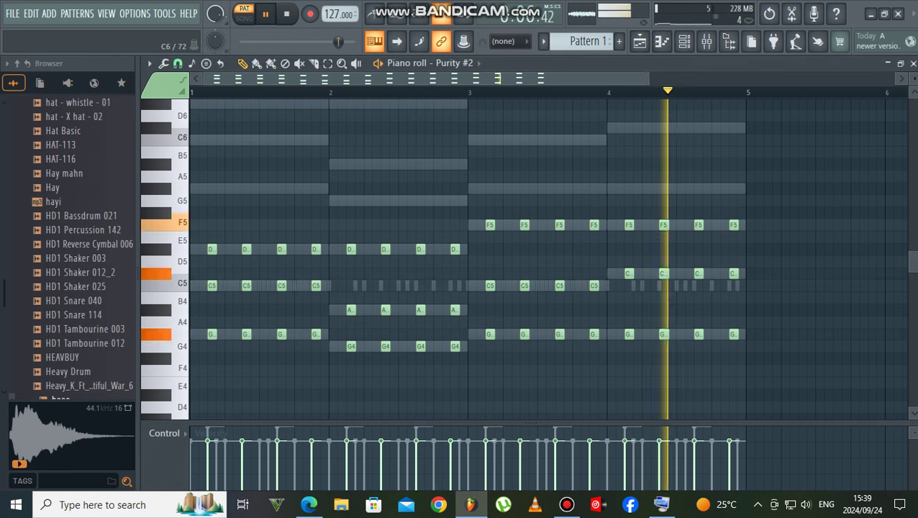
- Return to the channel rack, solo the Nexus channel and view the preset its instrument uses
{"action": "left_click", "coordinate": [706, 41]}
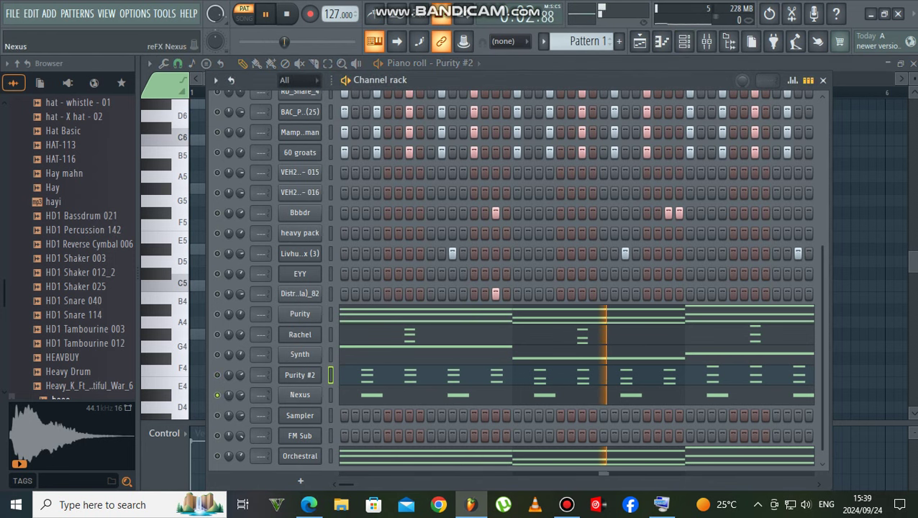
{"action": "left_click", "coordinate": [299, 395]}
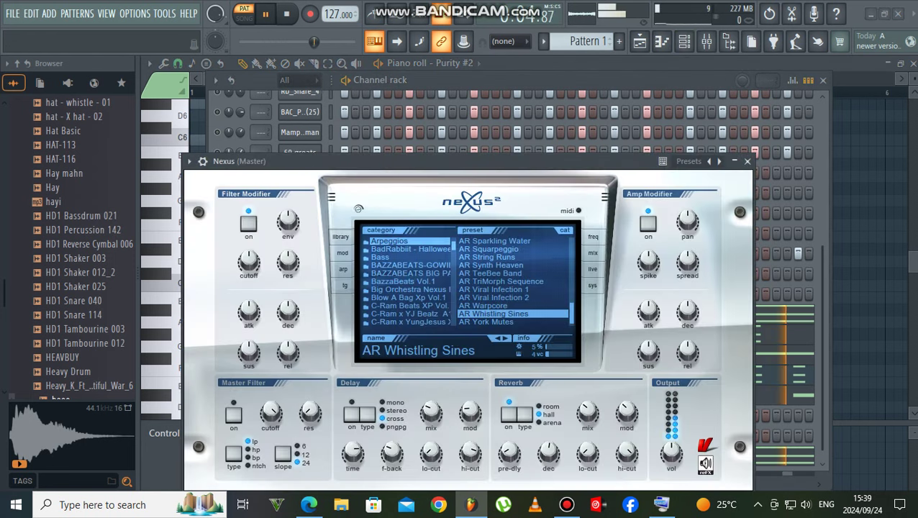
{"action": "left_click", "coordinate": [547, 80]}
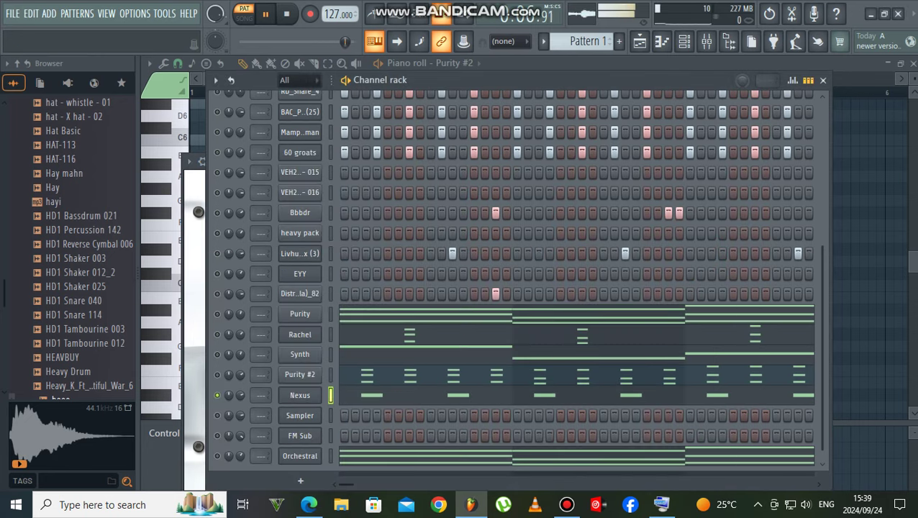
- Unmute the drum channels one by one, including Clean Clap 2, 808 HiHat and 808 Clap, and check the system volume
{"action": "scroll", "coordinate": [229, 287], "scroll_direction": "up", "scroll_amount": 7}
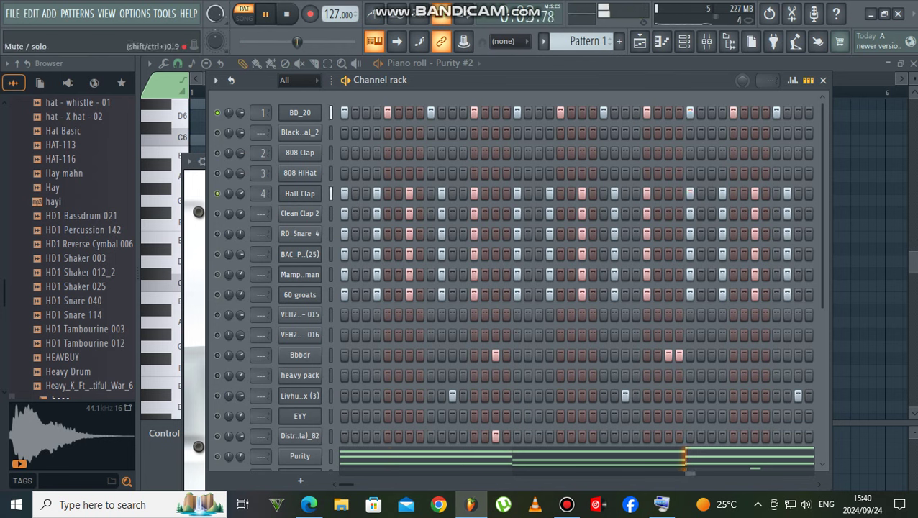
{"action": "left_click", "coordinate": [218, 213]}
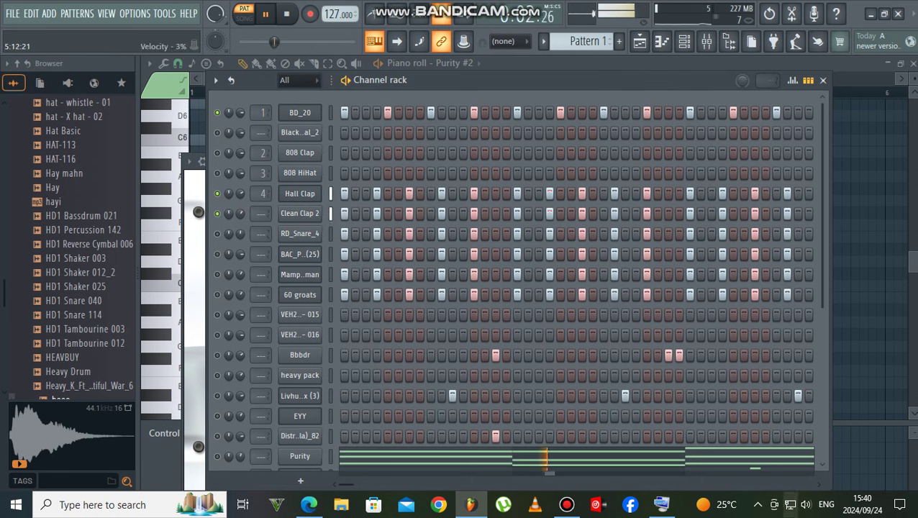
{"action": "left_click", "coordinate": [789, 505]}
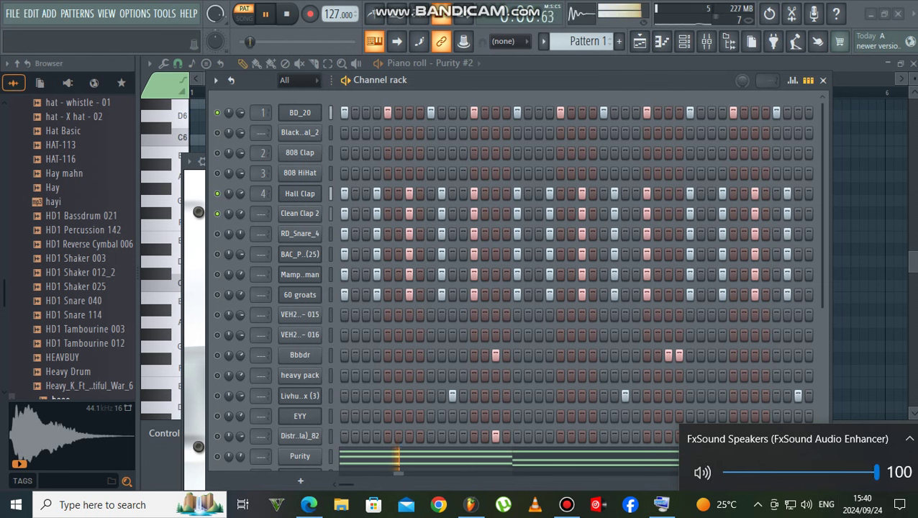
{"action": "left_click", "coordinate": [217, 172]}
{"action": "left_click", "coordinate": [218, 152]}
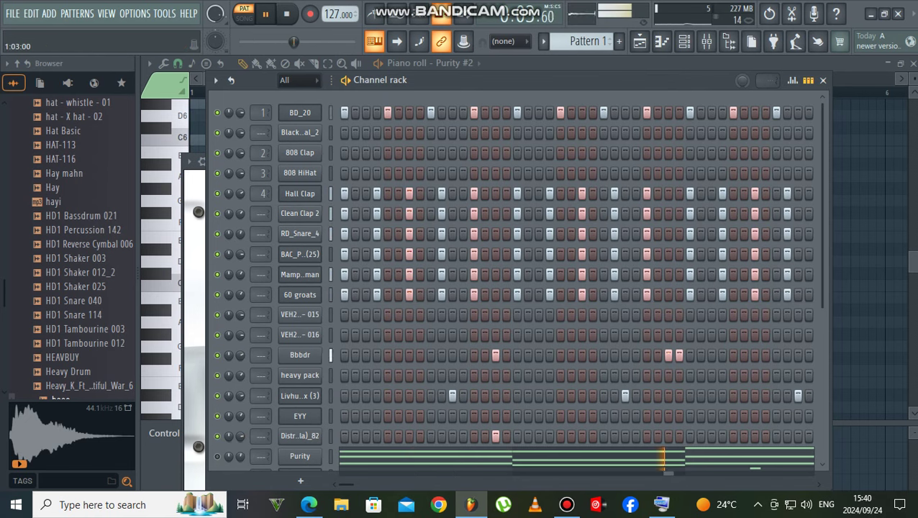
- Unmute the remaining melodic channels from Purity to Orchestral so the full pattern plays
{"action": "scroll", "coordinate": [228, 288], "scroll_direction": "down", "scroll_amount": 3}
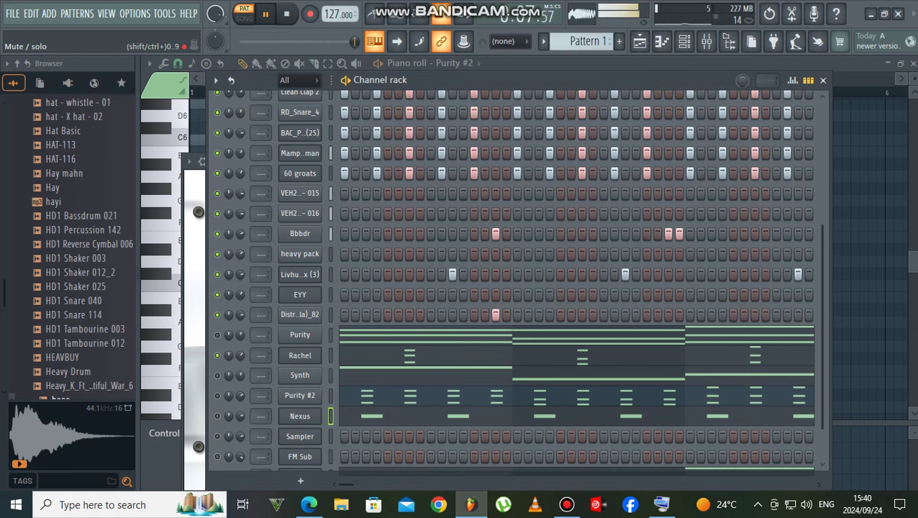
{"action": "scroll", "coordinate": [230, 323], "scroll_direction": "down", "scroll_amount": 1}
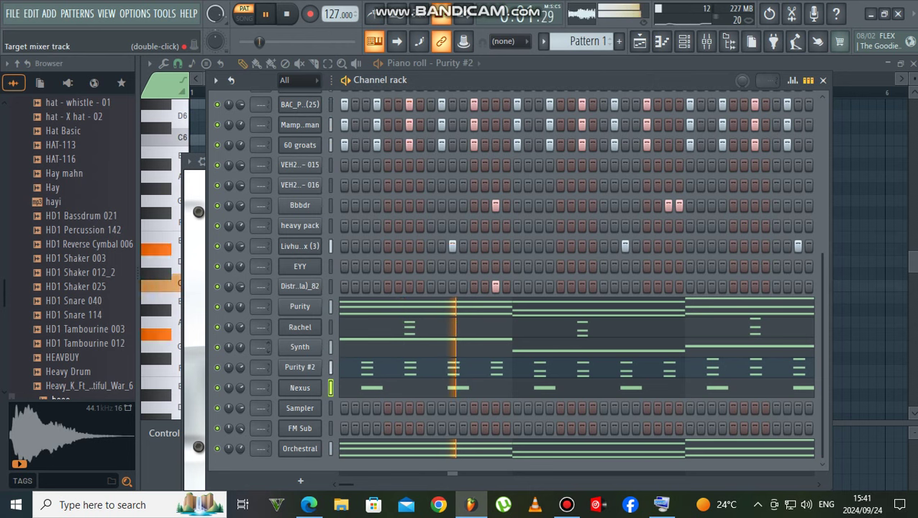
{"action": "left_click", "coordinate": [566, 504]}
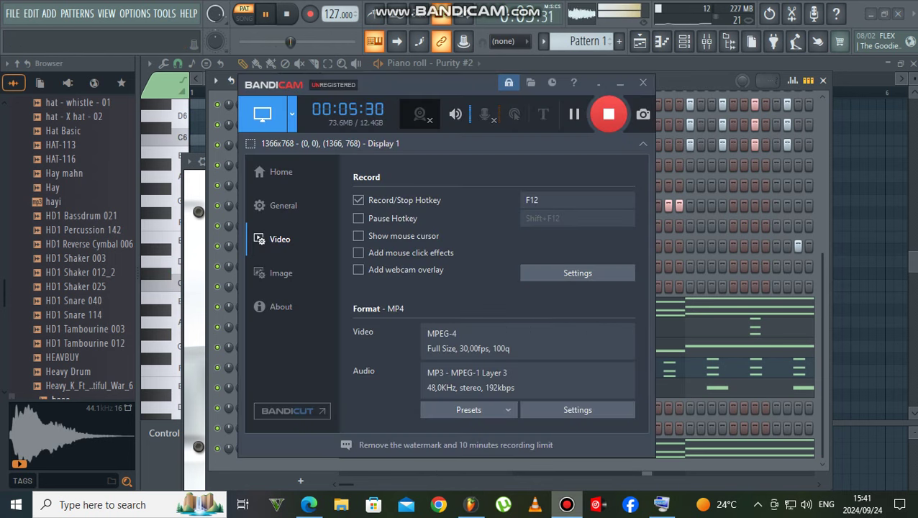